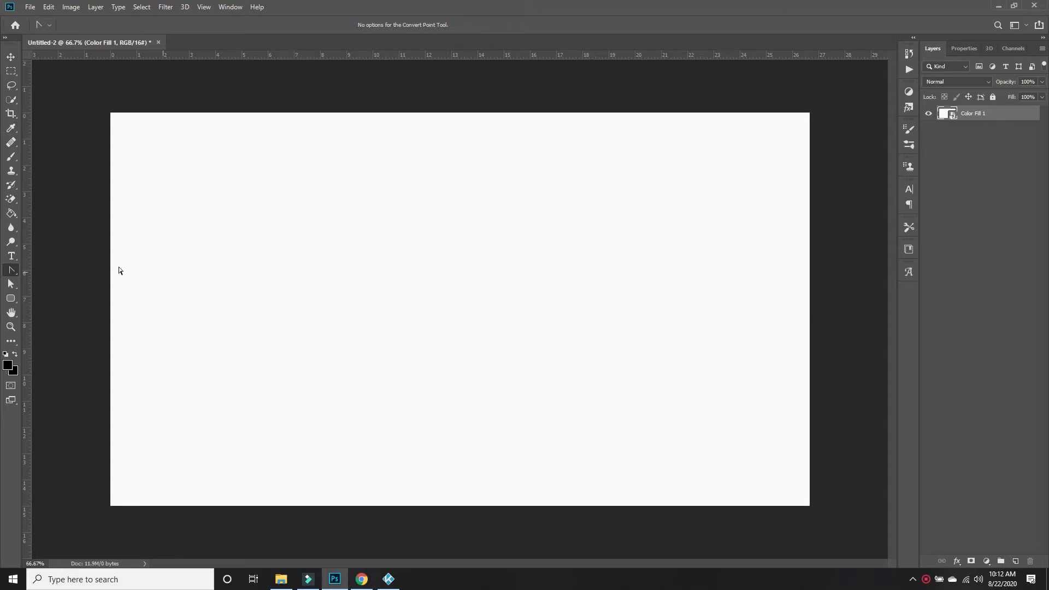
- Draw a black rectangle about 794 by 236 px in the middle of the canvas with the Rounded Rectangle tool
click(10, 298)
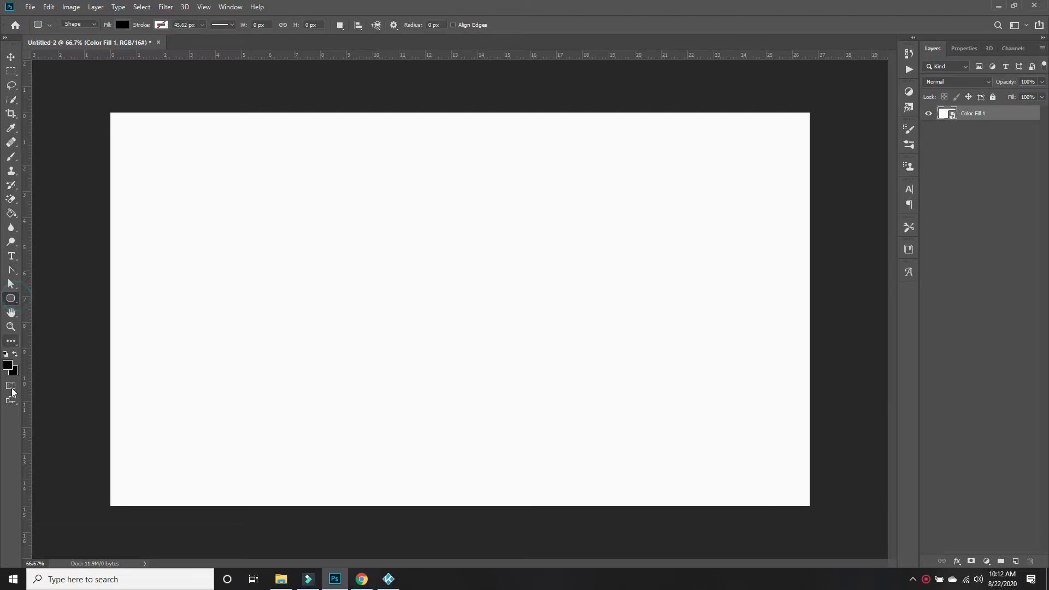
right_click(10, 300)
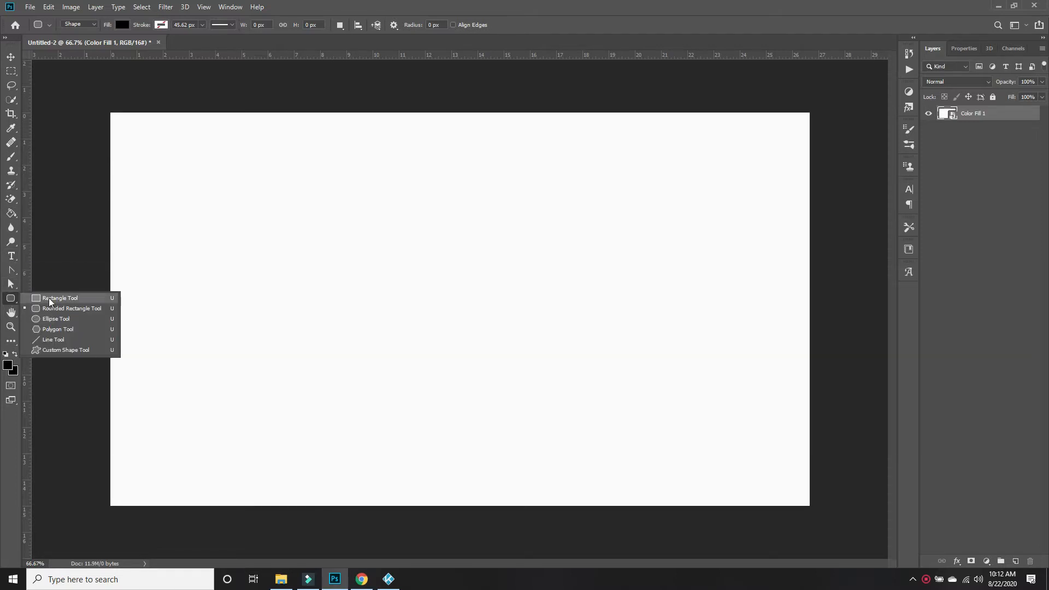
right_click(6, 299)
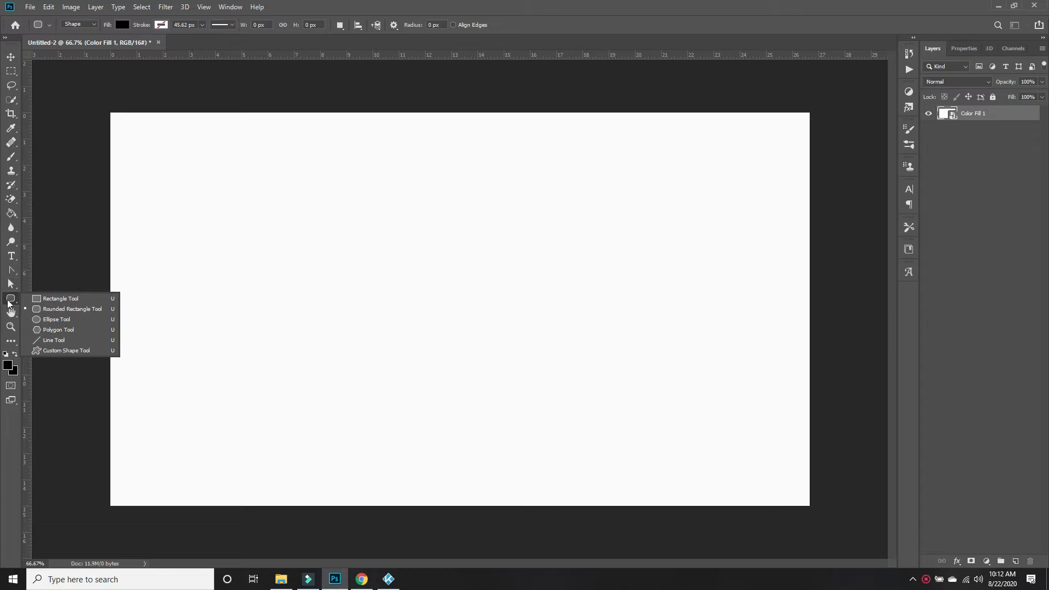
click(10, 301)
click(10, 299)
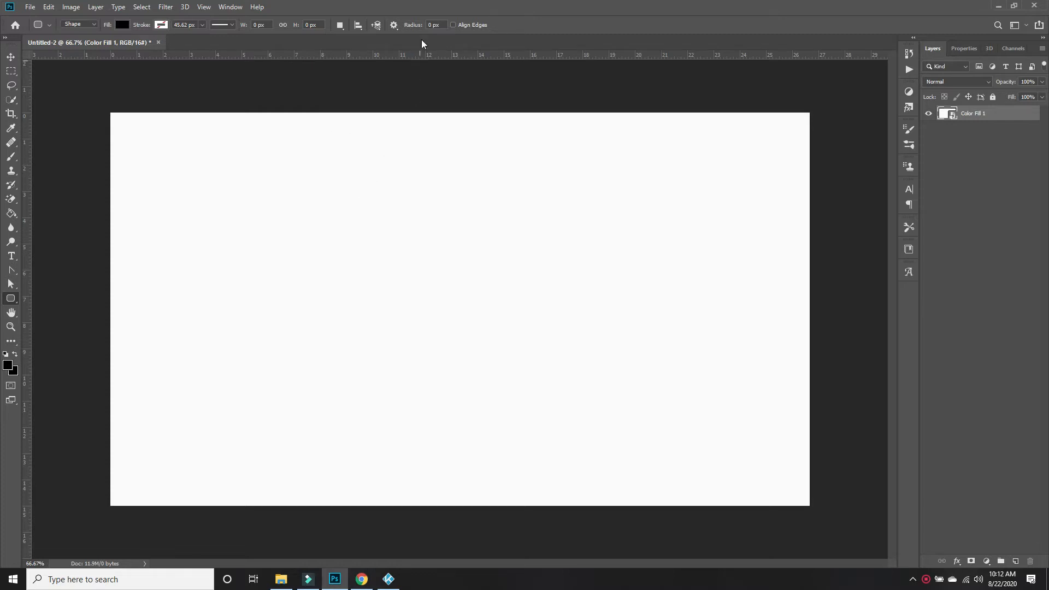
drag(312, 264, 601, 350)
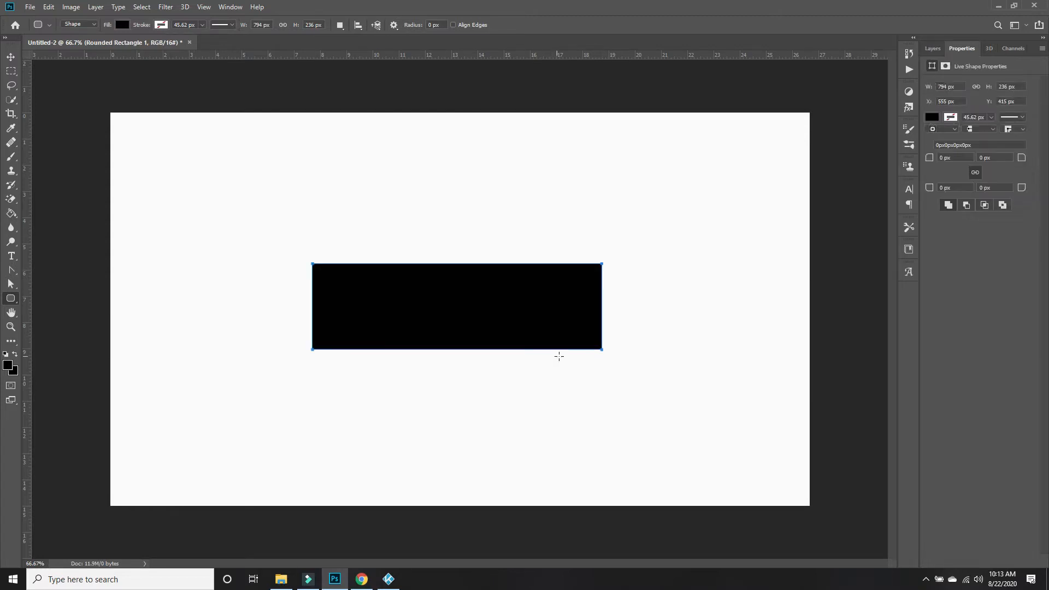
- Move the black rectangle slightly so that it is centred on the canvas
click(932, 48)
click(1030, 113)
key(ctrl+t)
mouse_move(508, 290)
mouse_down()
mouse_move(493, 295)
mouse_move(512, 297)
mouse_up()
key(Return)
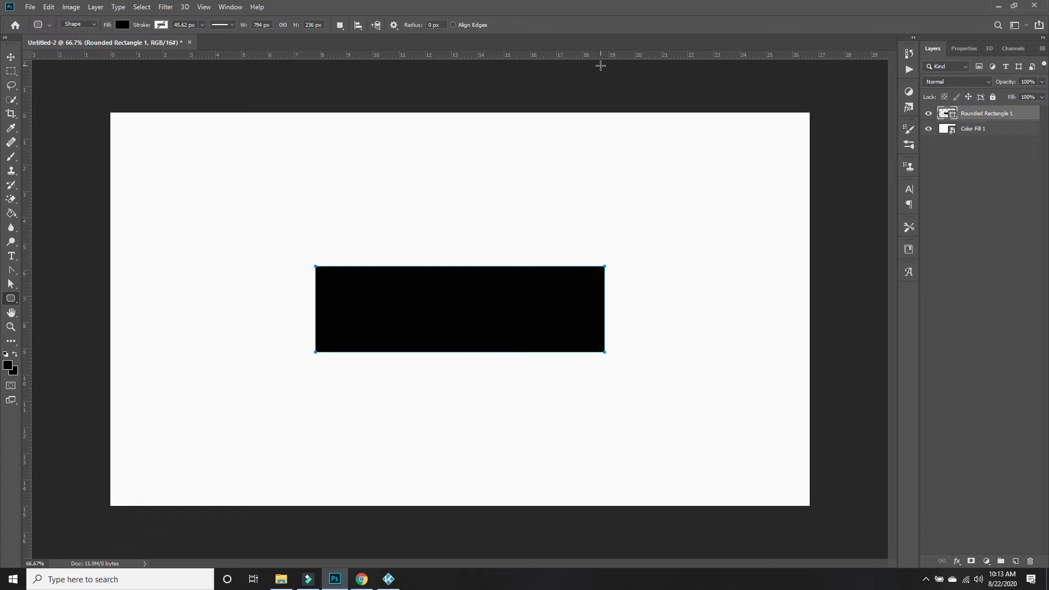
- Set all four linked corner radii of the black rectangle to 30 px
click(428, 26)
click(962, 48)
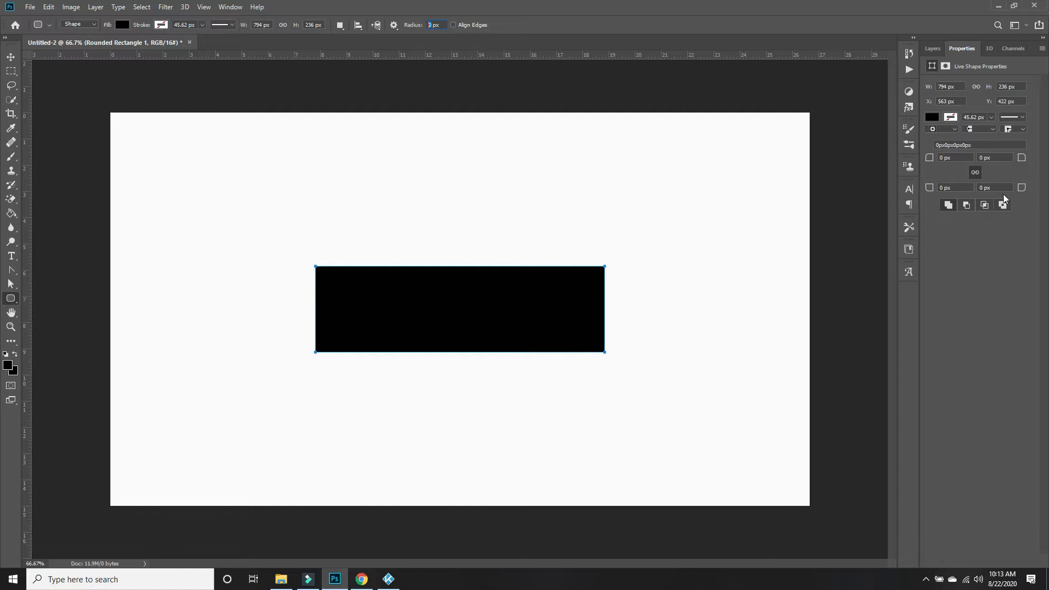
click(941, 158)
text(30)
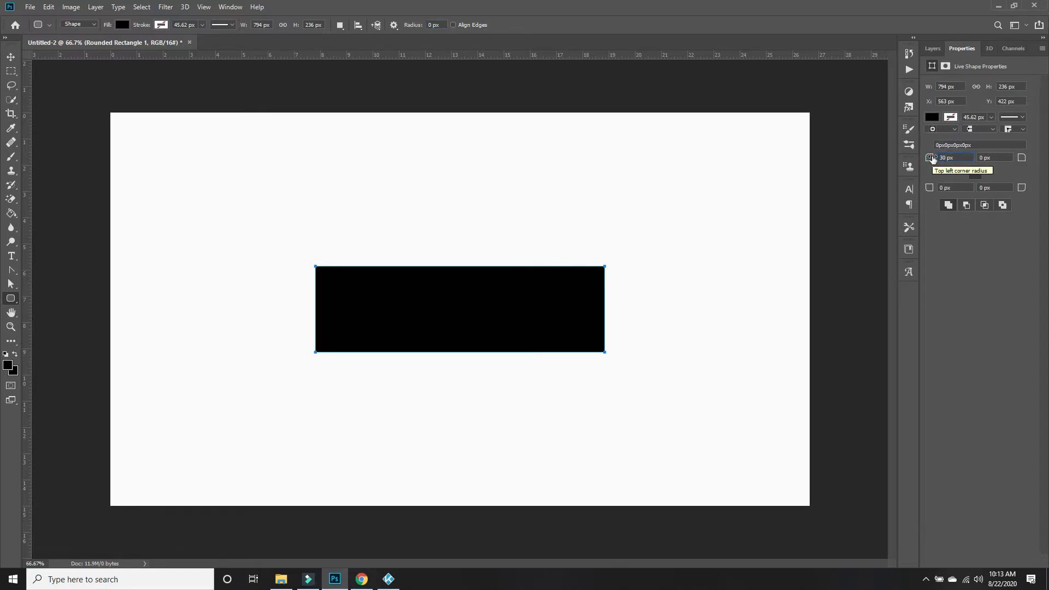
key(Return)
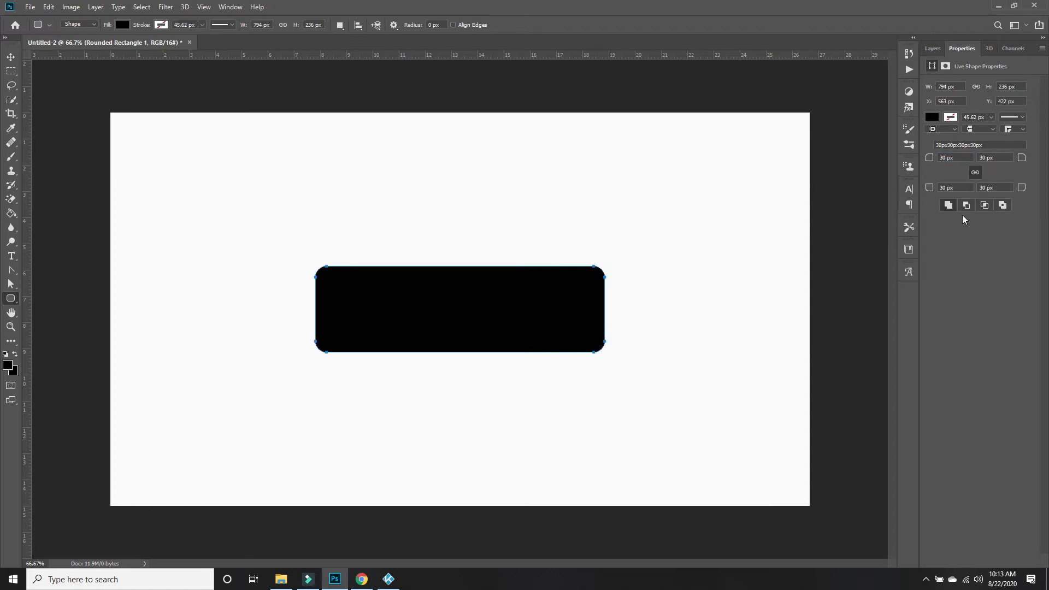
- Set all four linked corner radii of the black rectangle to 50 px and return to the layer list
click(942, 158)
text(50)
key(Return)
click(933, 48)
- Convert the eight anchor points at the rectangle's rounded corners to corner points with the Convert Point tool, giving straight bevels
click(12, 273)
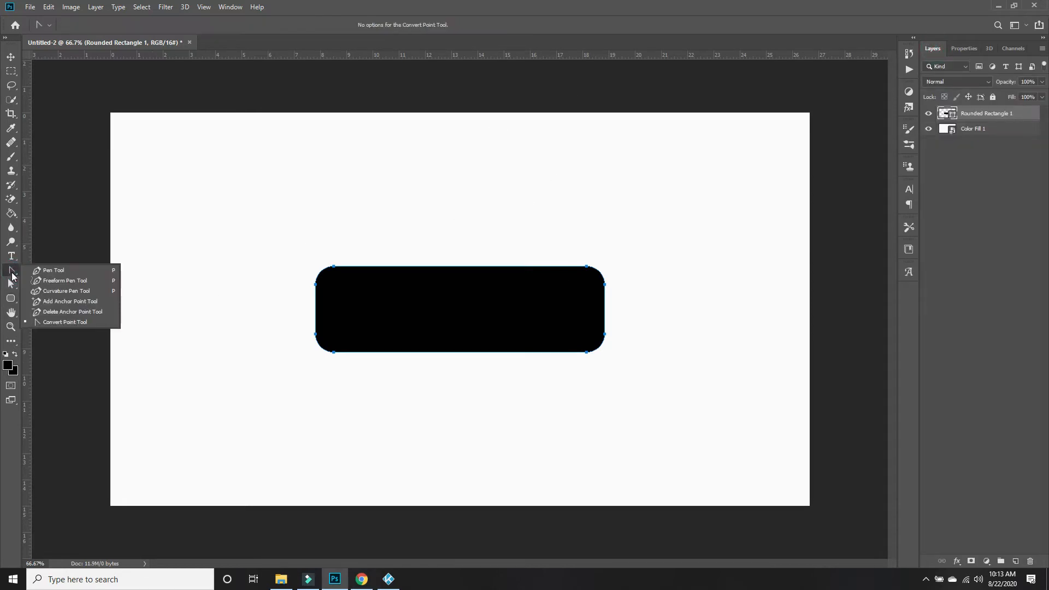
click(61, 322)
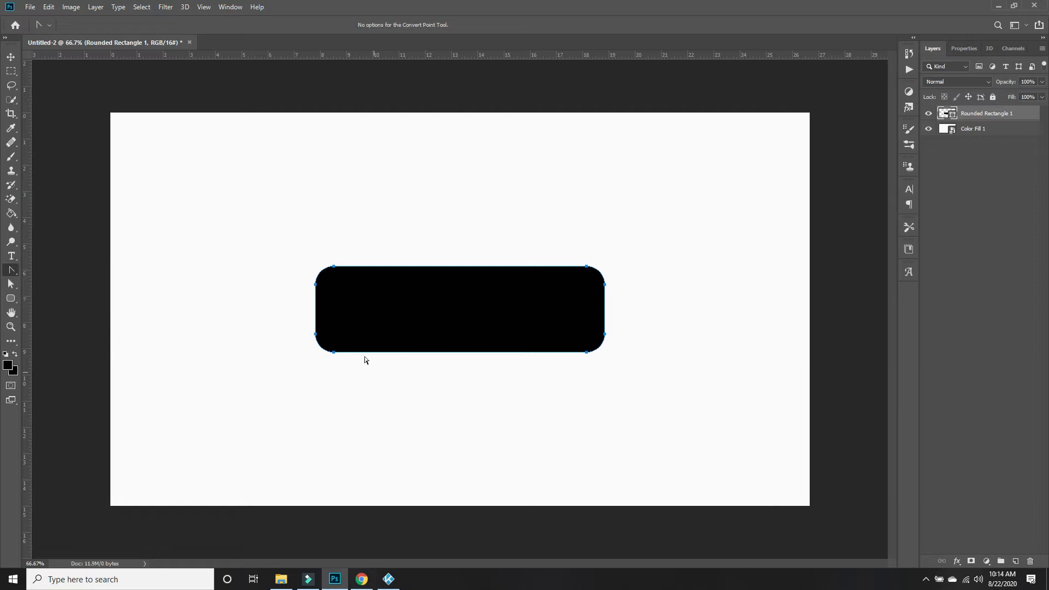
click(315, 285)
click(333, 266)
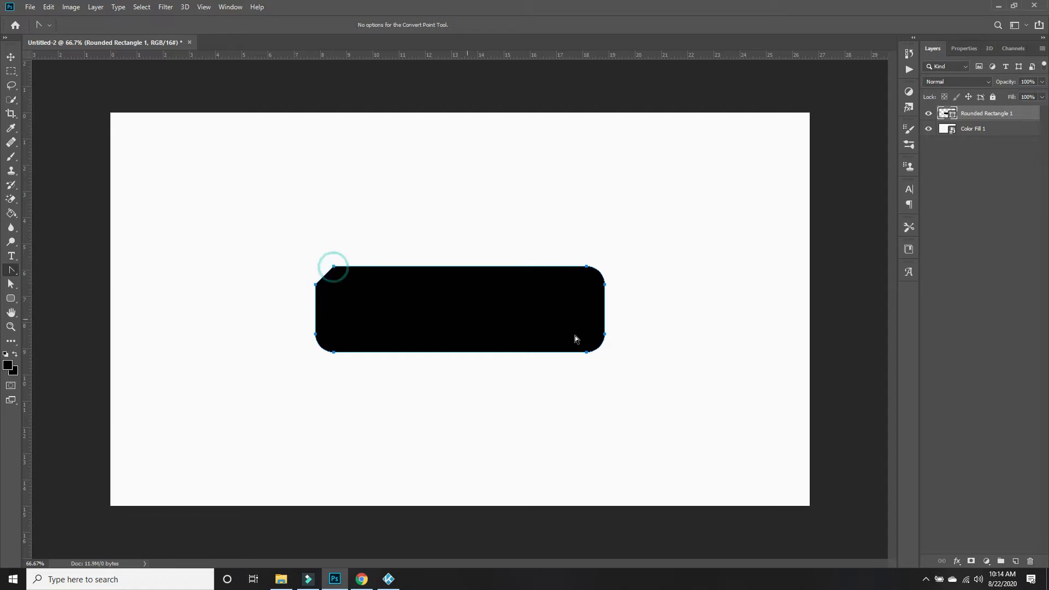
click(586, 266)
click(605, 284)
click(604, 334)
click(586, 352)
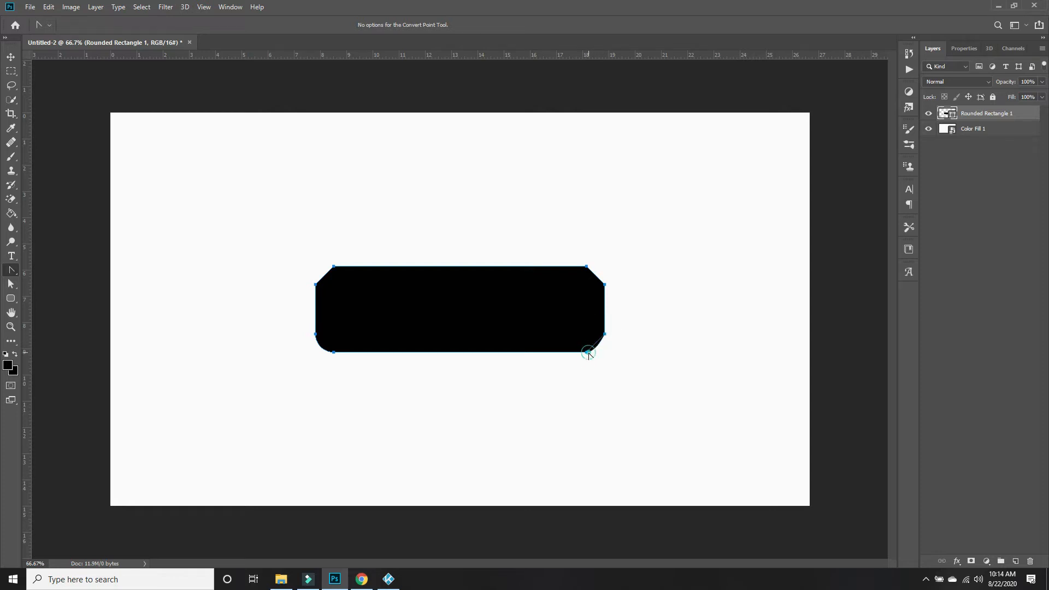
click(333, 352)
click(315, 333)
- Rename the bevelled rectangle's layer as base
double_click(999, 113)
text(base)
key(Return)
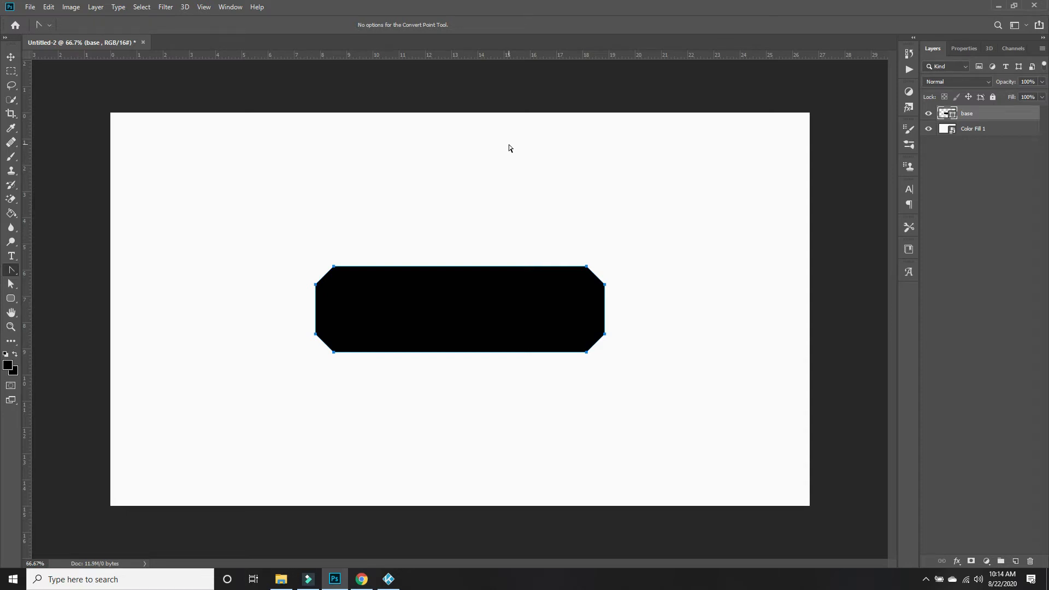
- On a new layer, draw a rectangle about 343 by 485 px over the base and centre it horizontally on the canvas
click(11, 298)
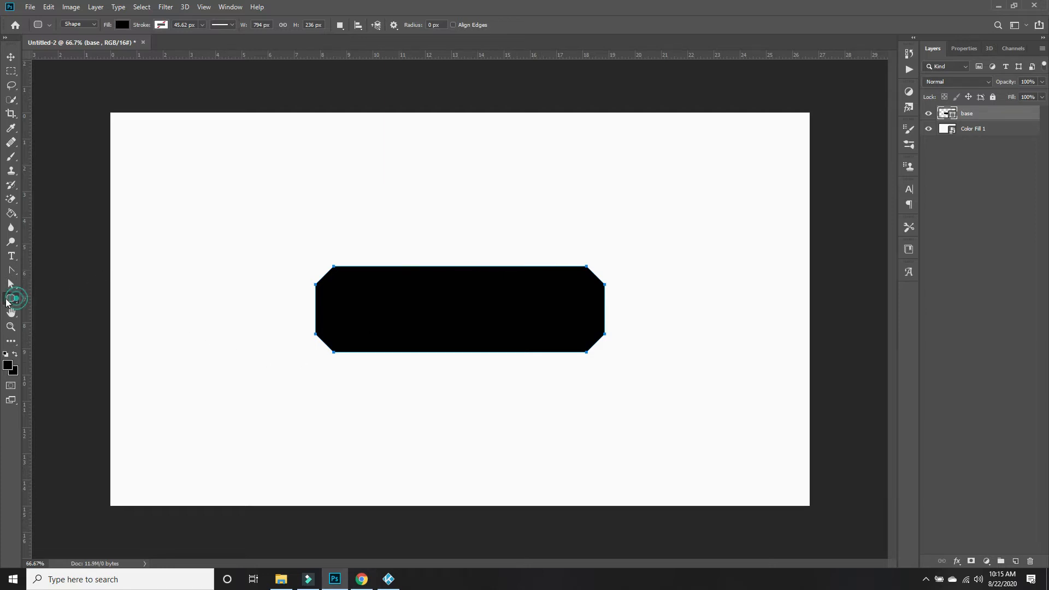
click(1015, 561)
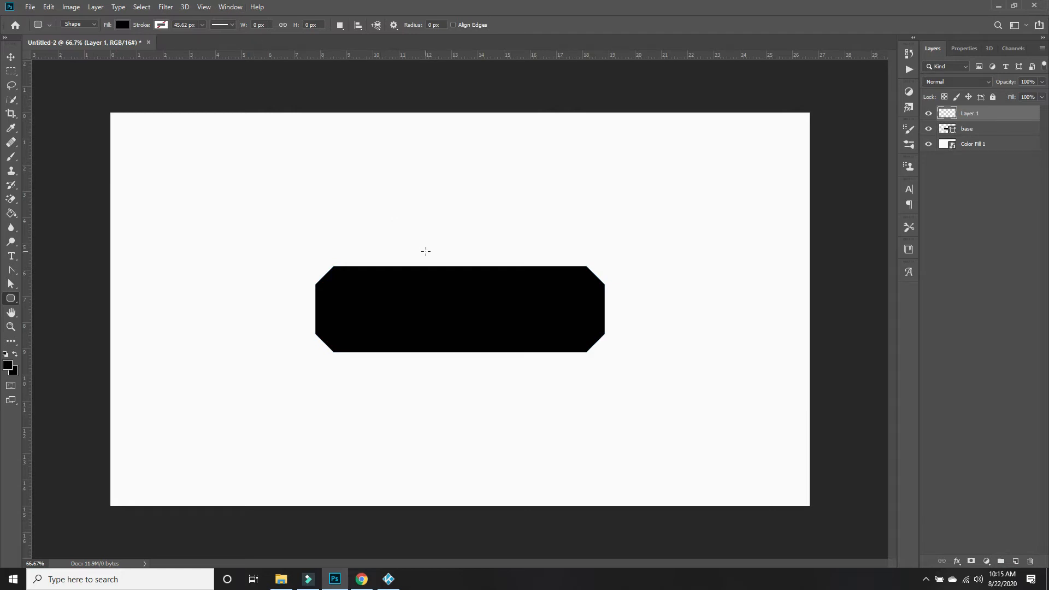
drag(411, 244, 536, 420)
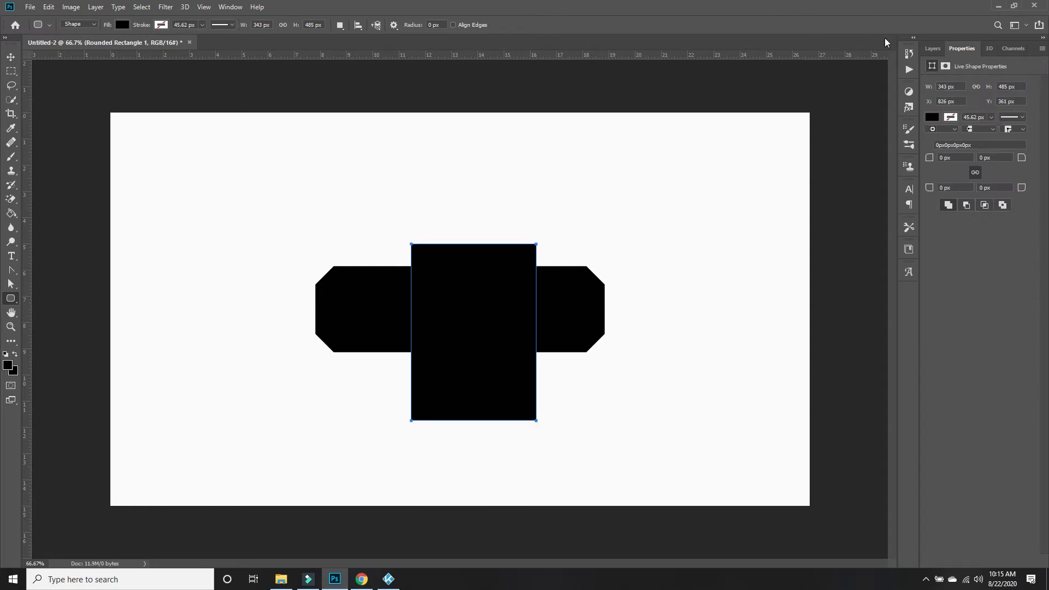
click(932, 48)
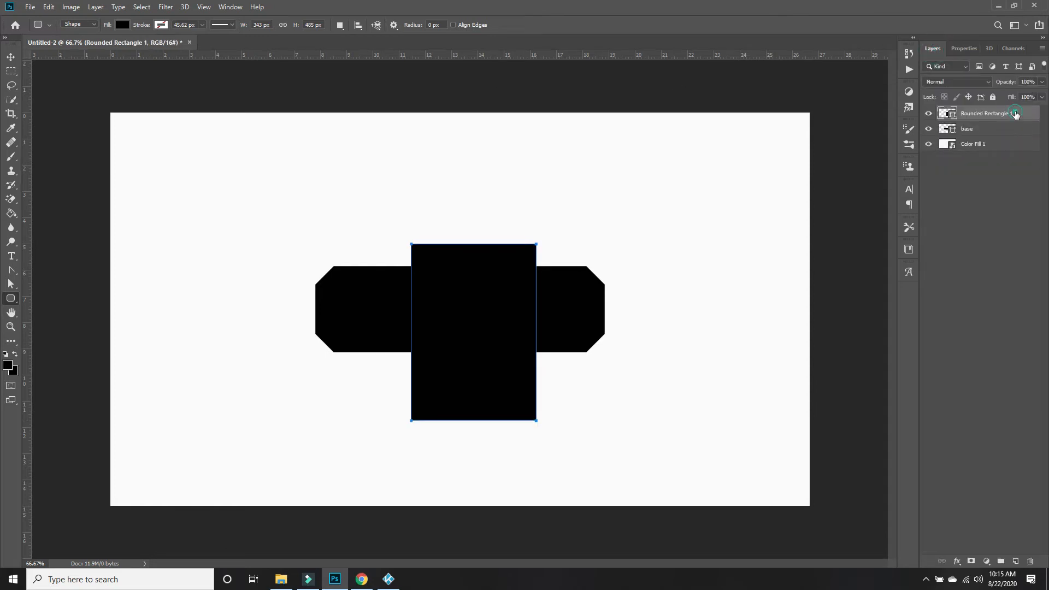
key(ctrl+t)
drag(461, 300, 450, 294)
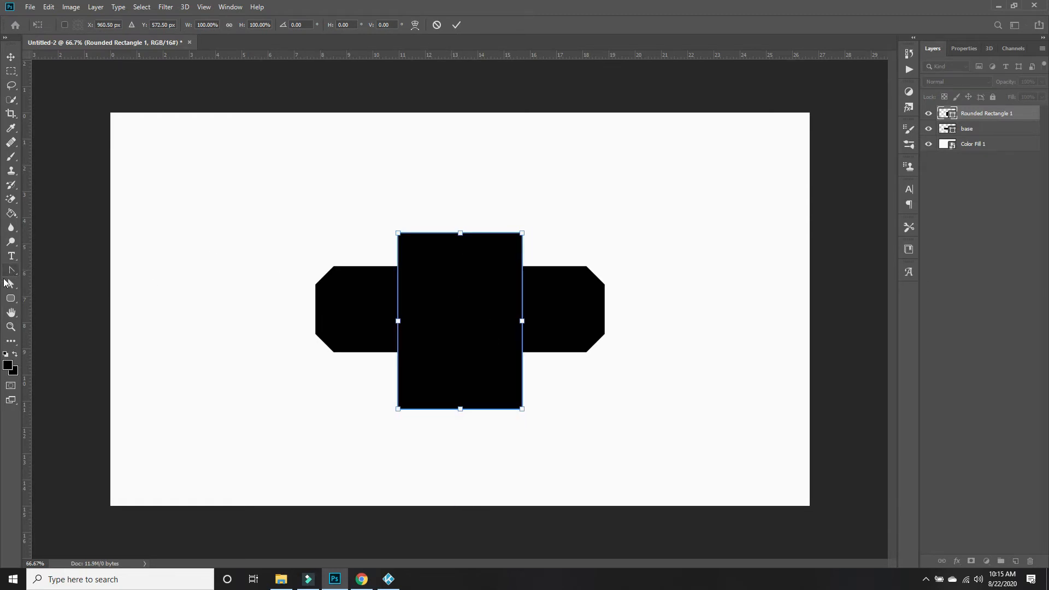
click(11, 298)
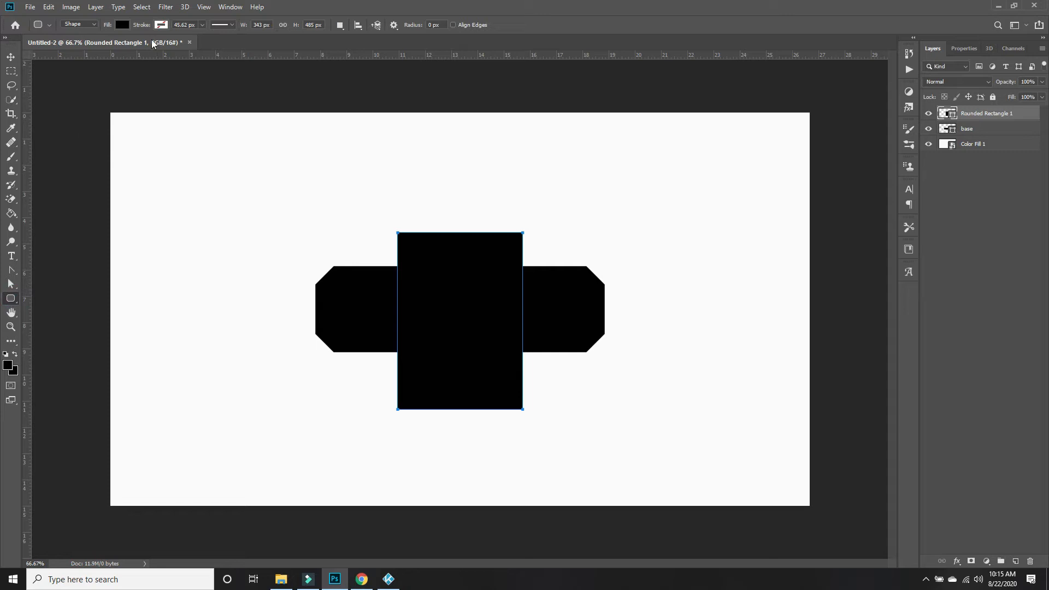
- Give the new rectangle a red fill and a blue stroke
click(123, 25)
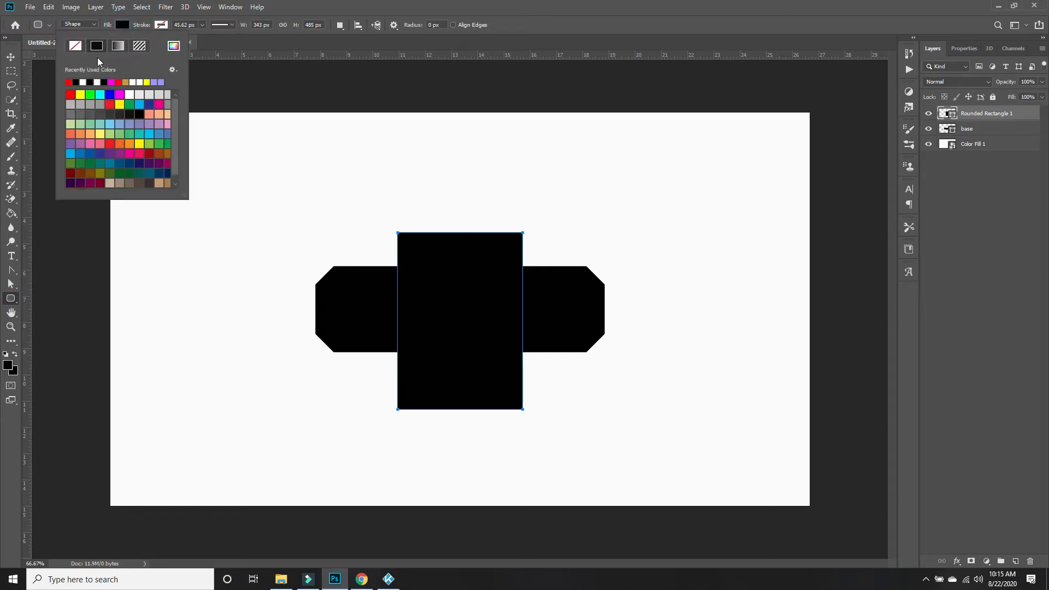
click(69, 82)
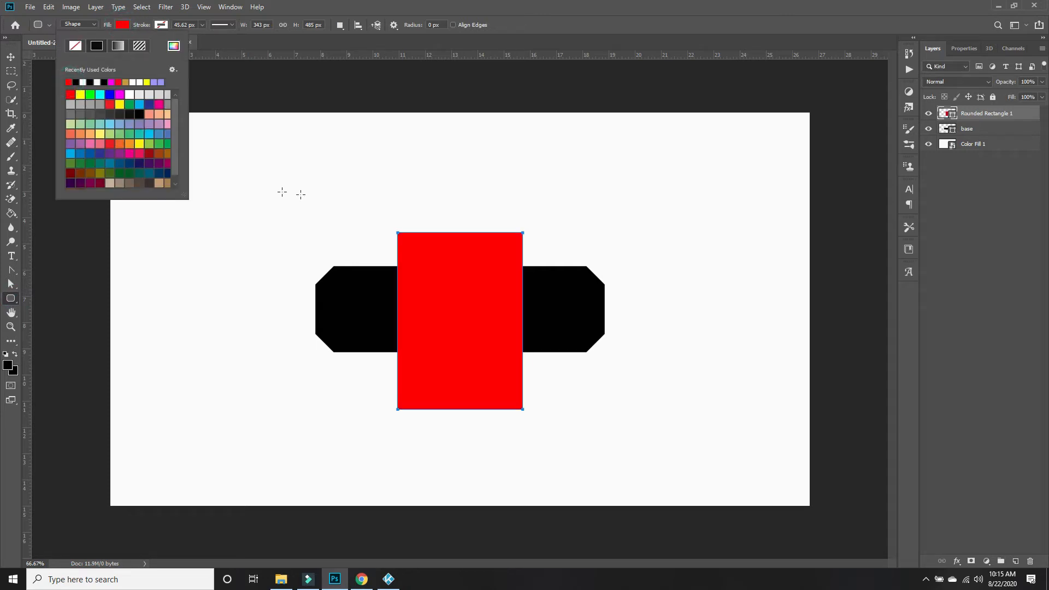
click(161, 25)
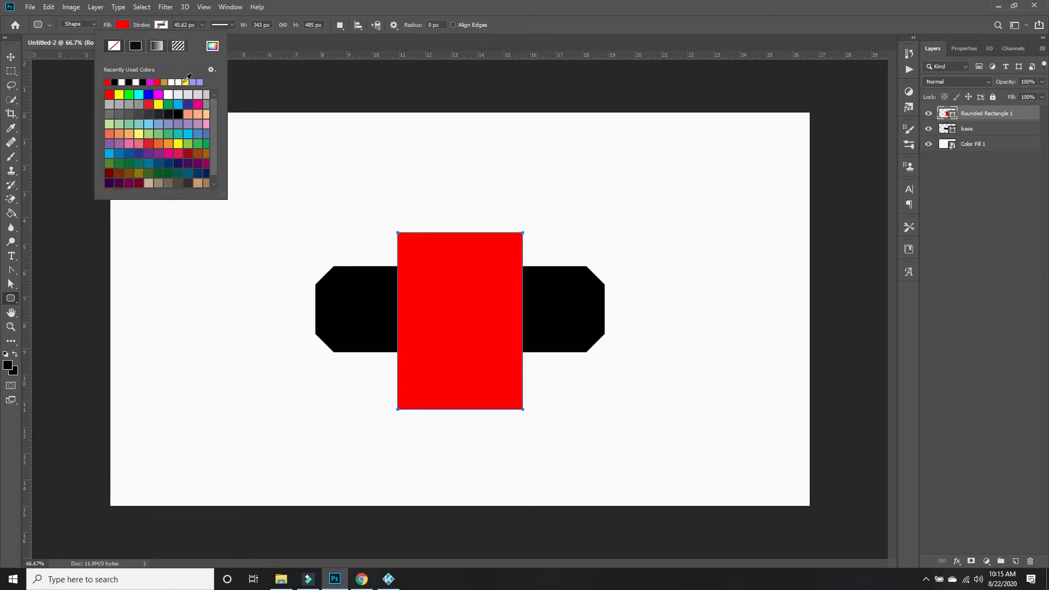
click(150, 94)
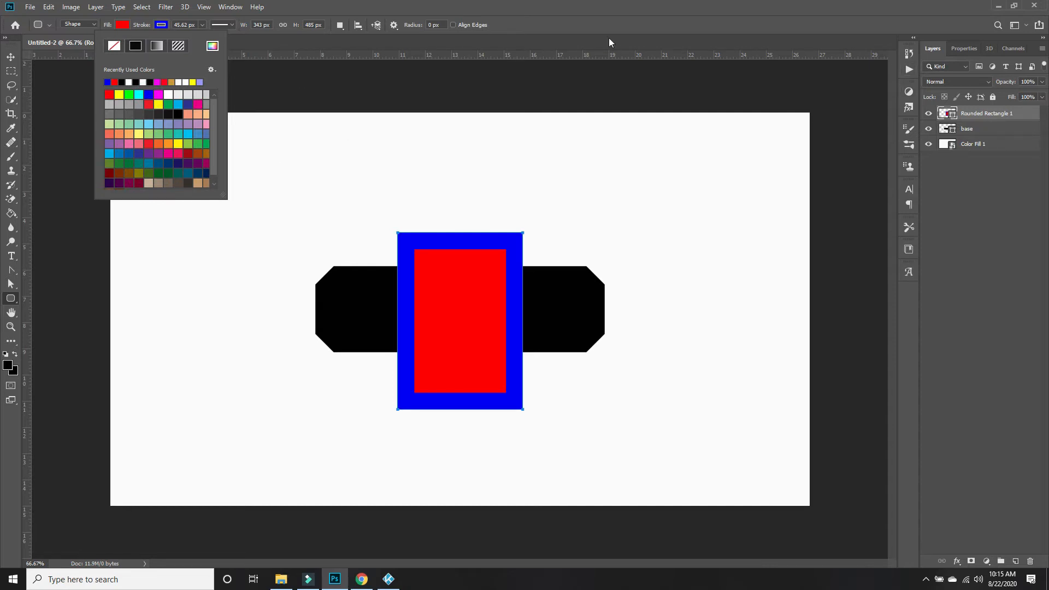
click(310, 16)
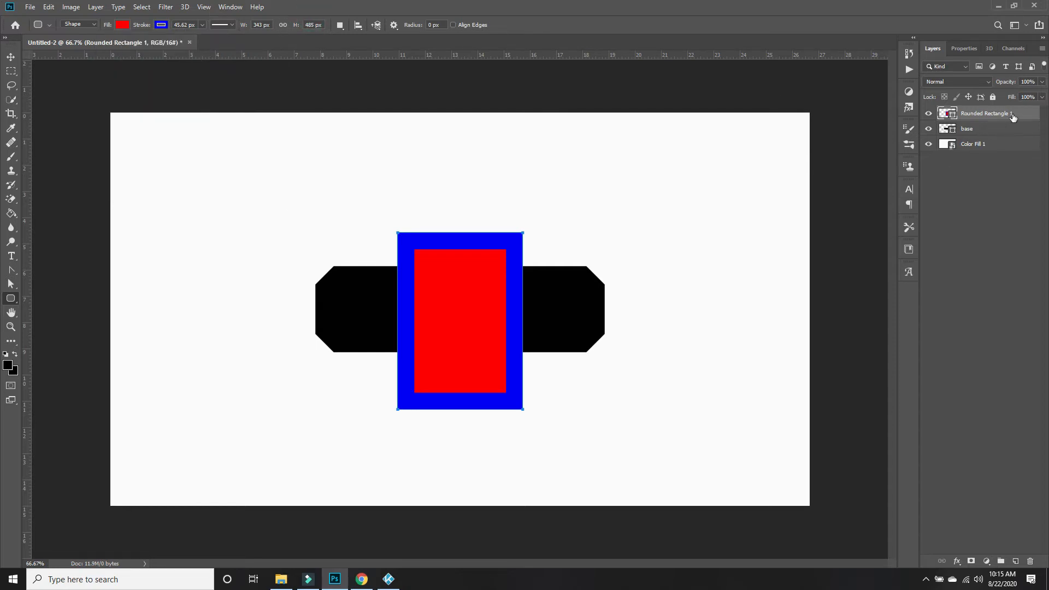
- Widen the red rectangle to about 540 px and centre it on the canvas
key(ctrl+t)
drag(479, 332, 565, 310)
drag(394, 312, 369, 309)
drag(476, 316, 468, 316)
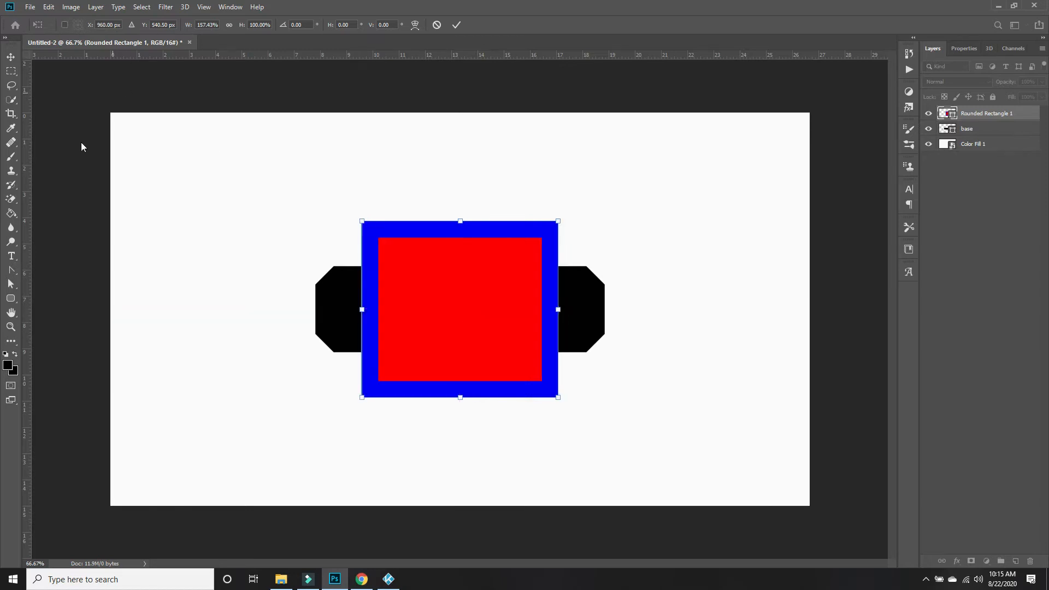
click(11, 300)
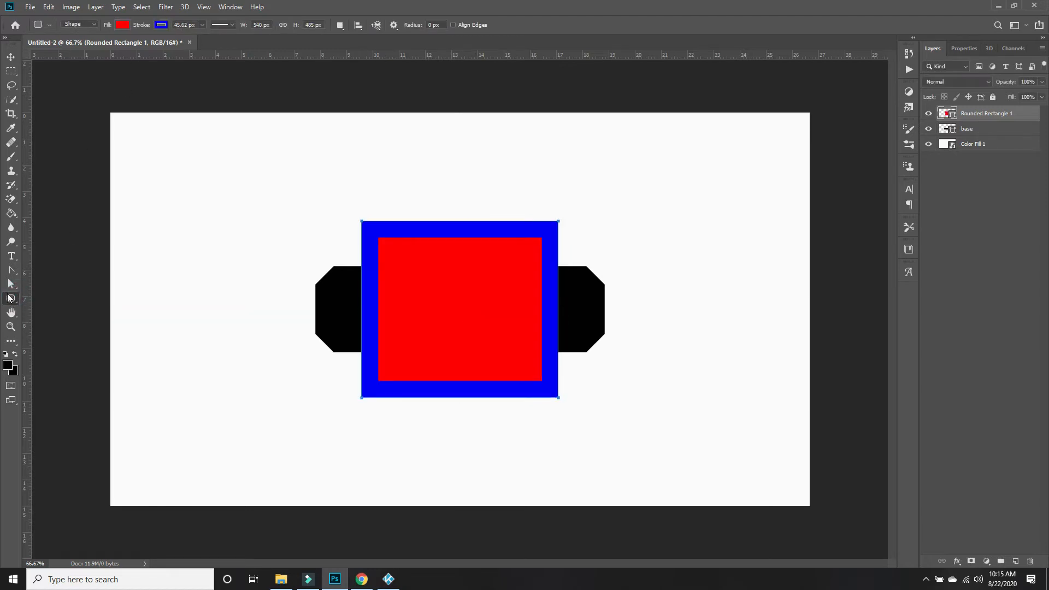
- Increase the blue stroke width to about 77.54 px and move the rectangle's layer below the base layer
click(202, 25)
drag(209, 38, 204, 41)
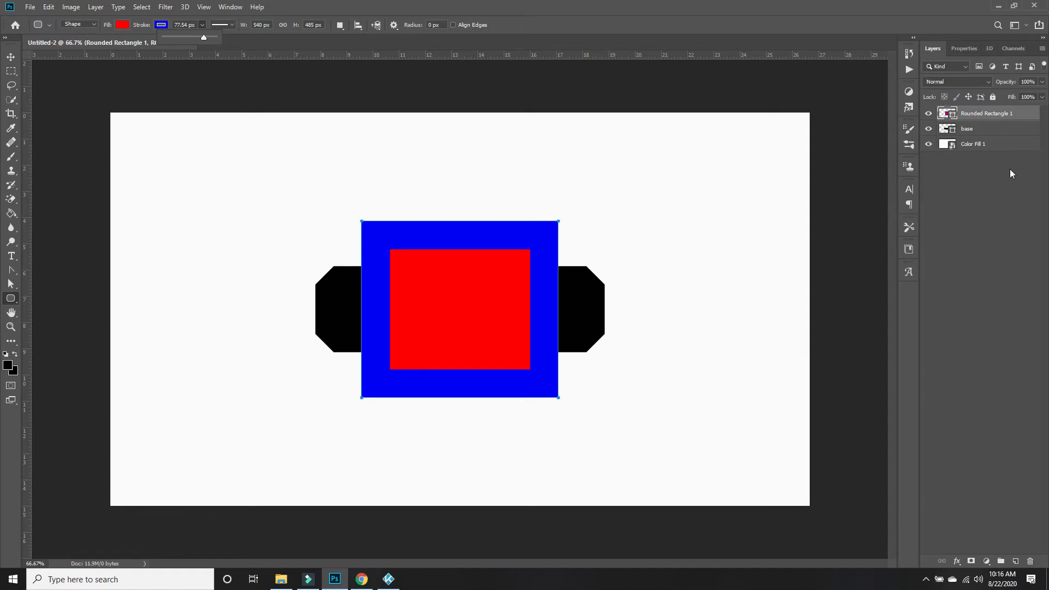
drag(1019, 115, 1017, 137)
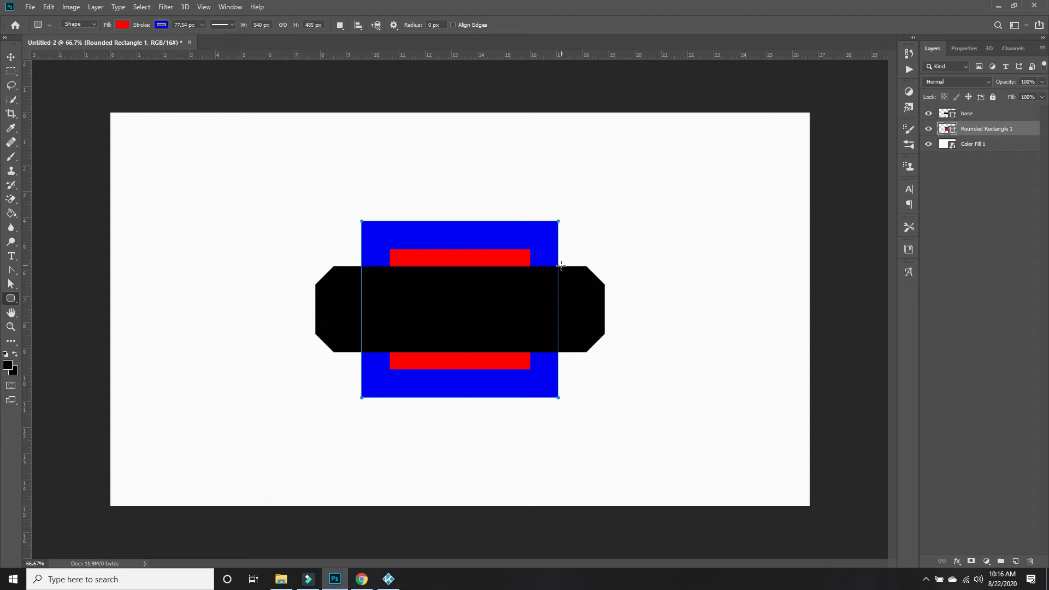
- Add two anchor points on the base shape's top edge where the outer sides of the blue stroke cross it
click(11, 270)
click(47, 302)
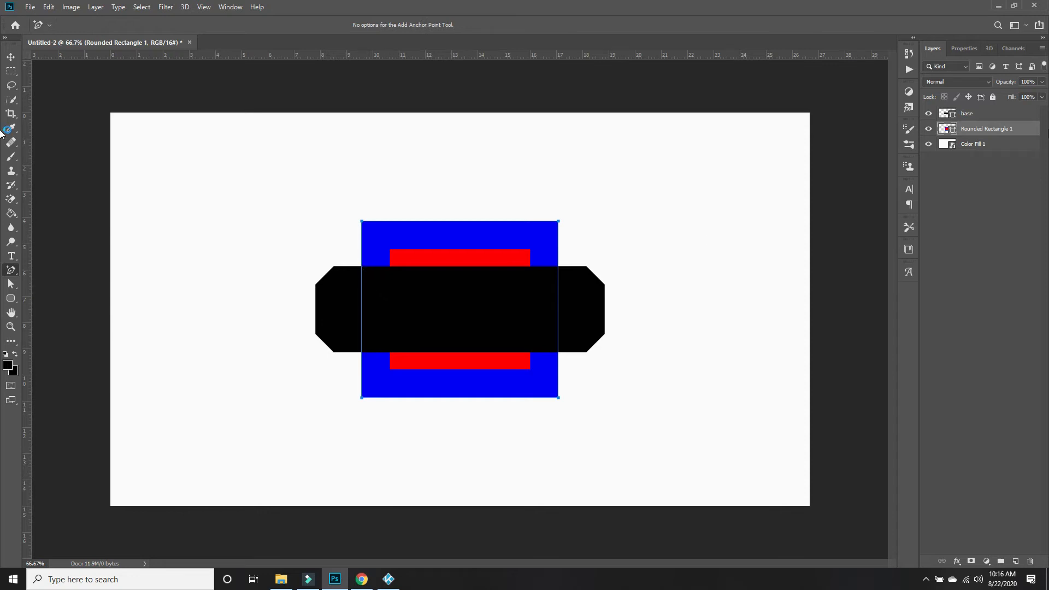
click(982, 119)
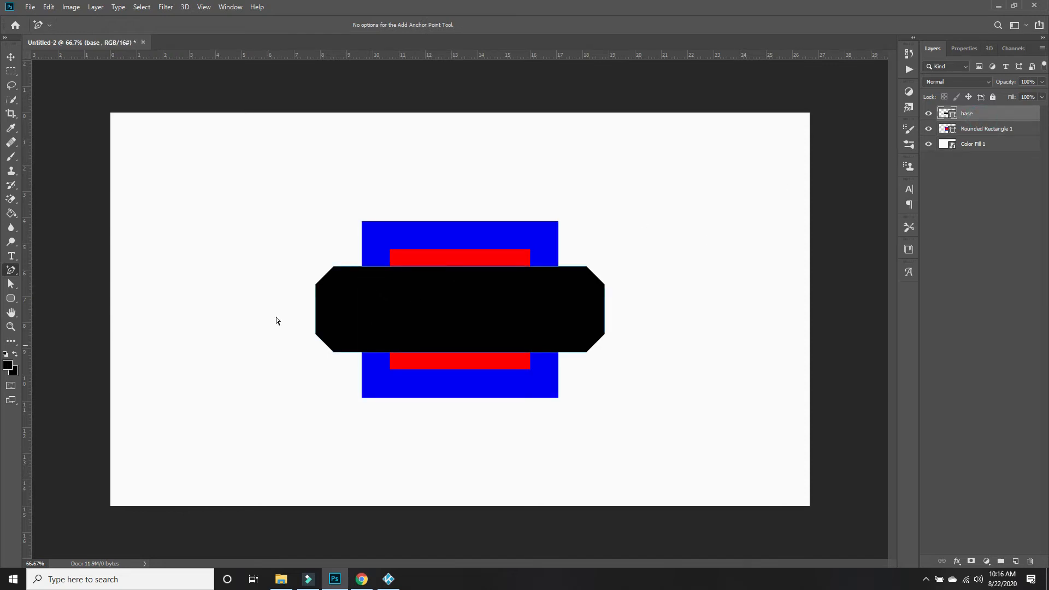
click(363, 268)
click(559, 267)
- Convert the two new anchor points on the base's top edge to corner points
right_click(11, 271)
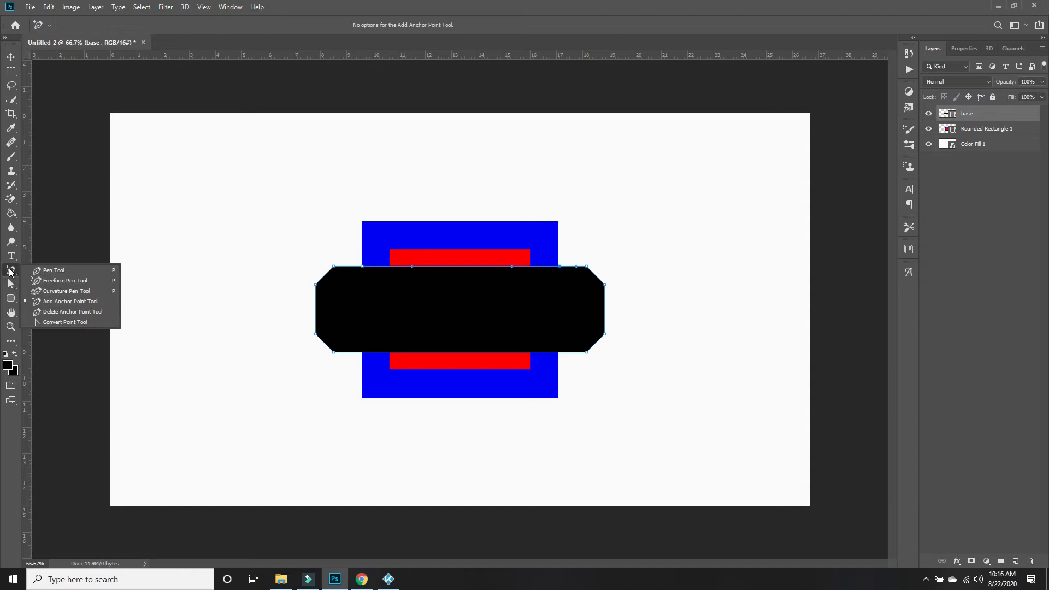
click(58, 322)
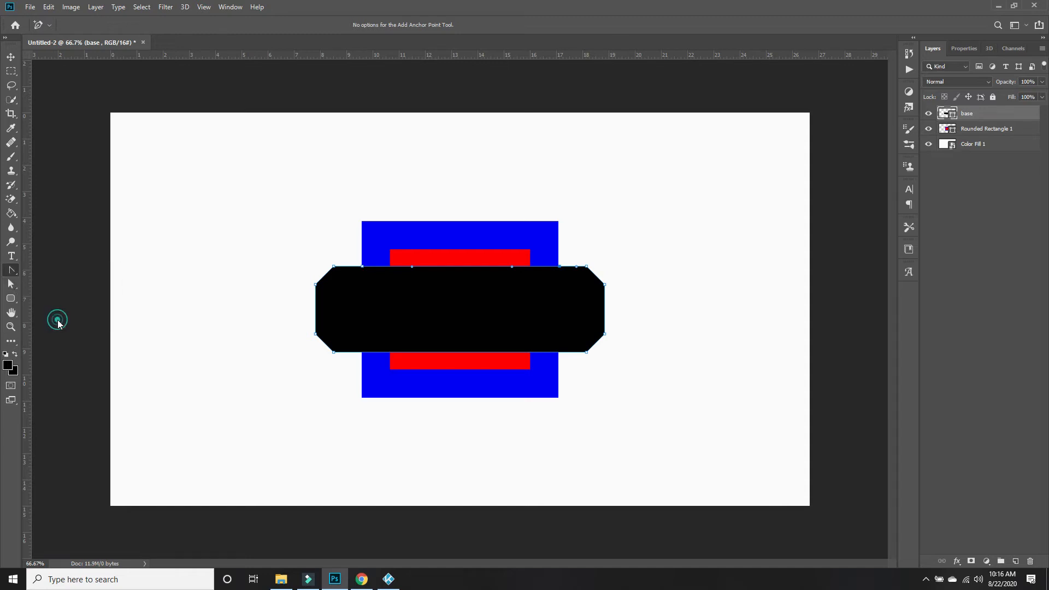
click(363, 266)
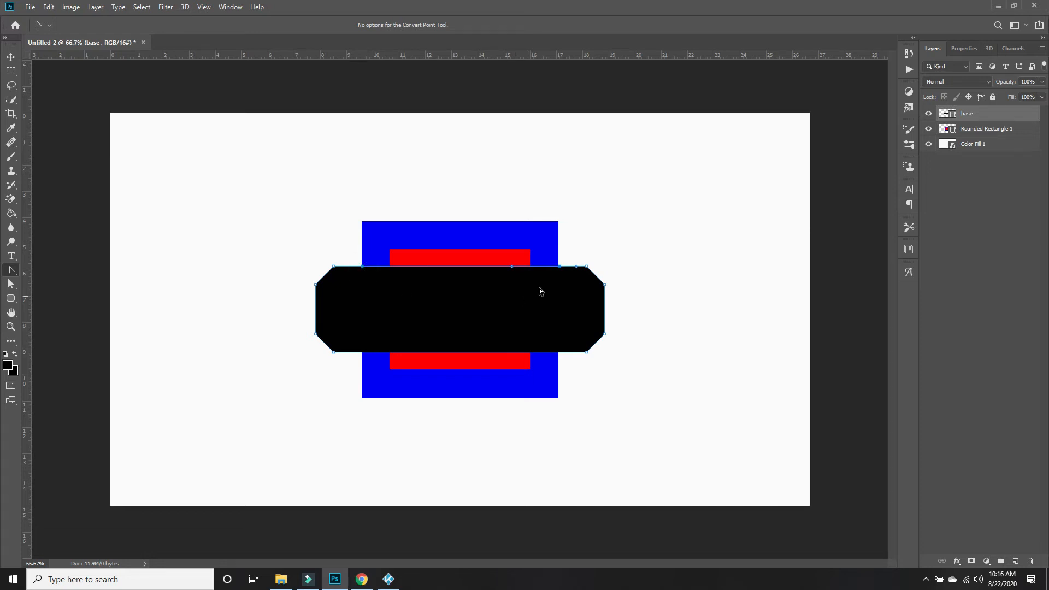
click(559, 267)
- Add two anchor points on the base shape's top edge where the sides of the red area cross it
right_click(11, 270)
click(53, 303)
click(390, 267)
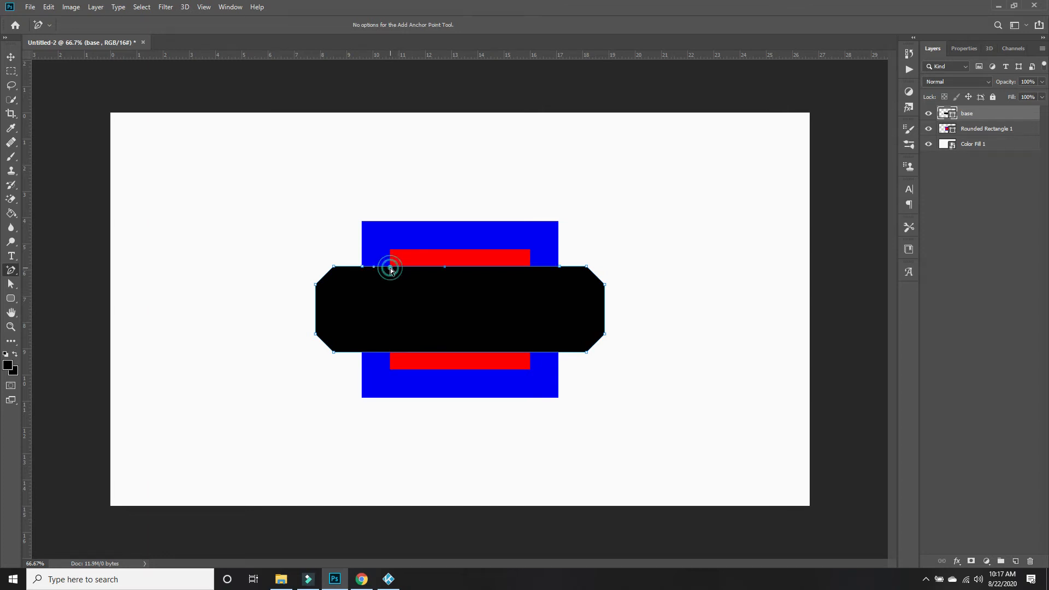
click(530, 267)
- Convert the two top-edge points at the sides of the red area to corner points
right_click(11, 270)
click(55, 322)
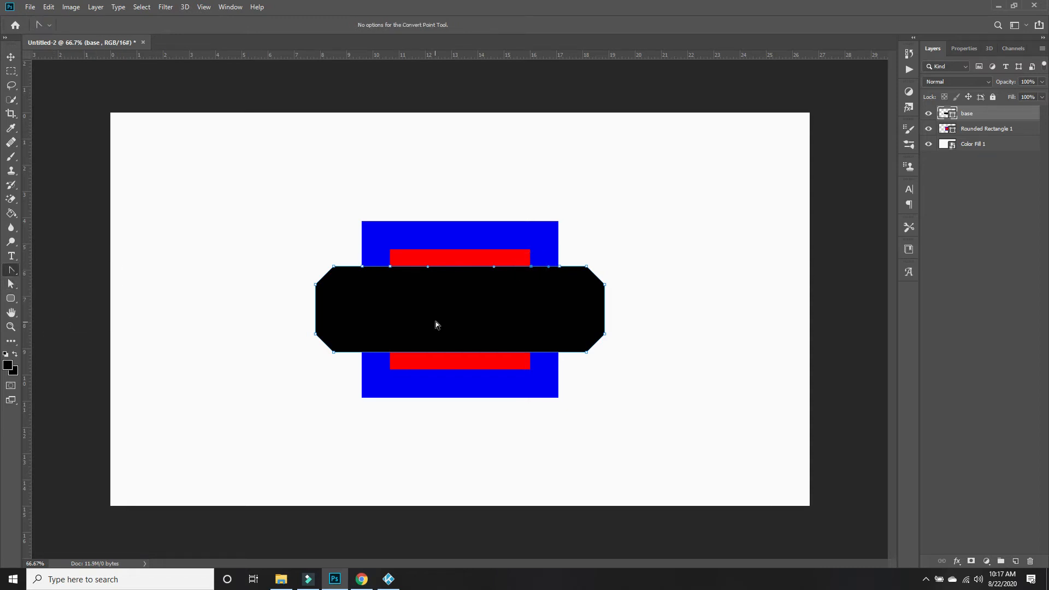
click(390, 267)
click(530, 267)
- Lower the two inner top-edge points together to form a shallow recess in the base shape
key(Down)
key(Down)
key(Down)
key(Down)
key(Down)
key(shift+Down)
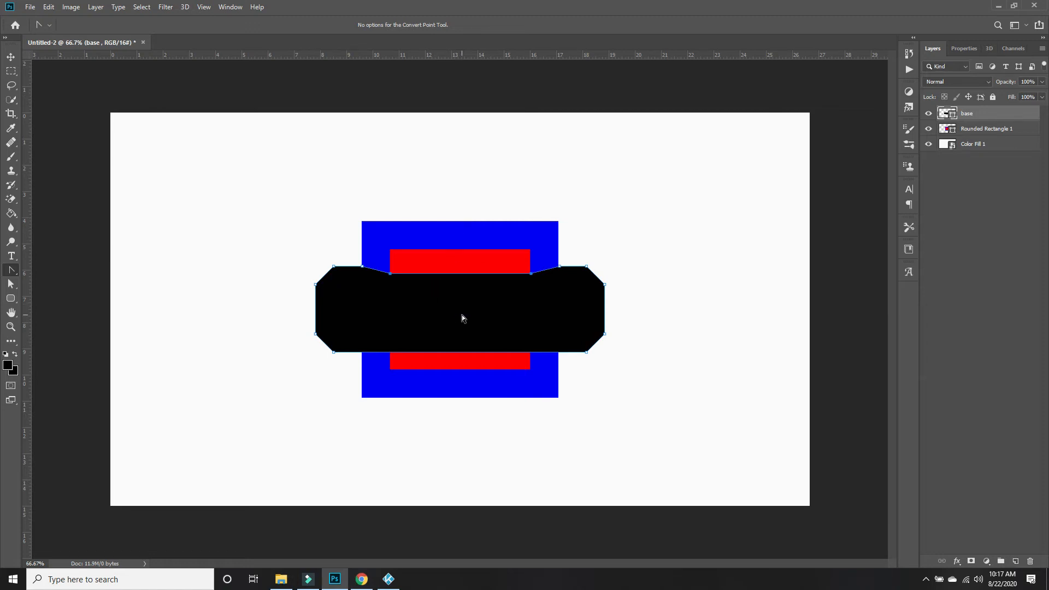
- Spread the two lowered top points apart by moving each one outward by the same amount
click(11, 284)
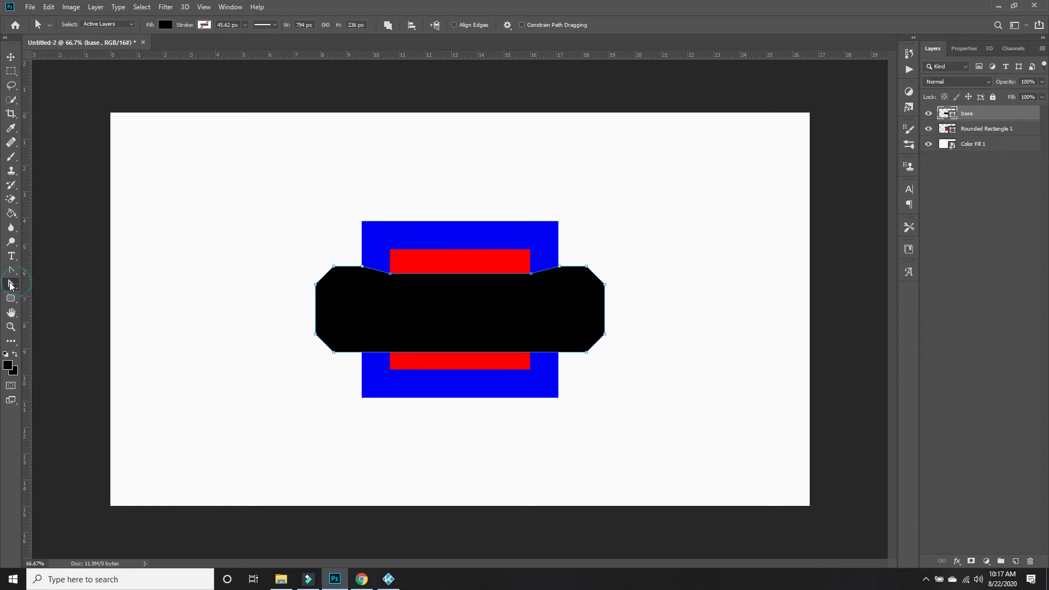
click(71, 295)
key(shift+Left)
click(532, 278)
key(shift+Right)
key(shift+Right)
click(12, 270)
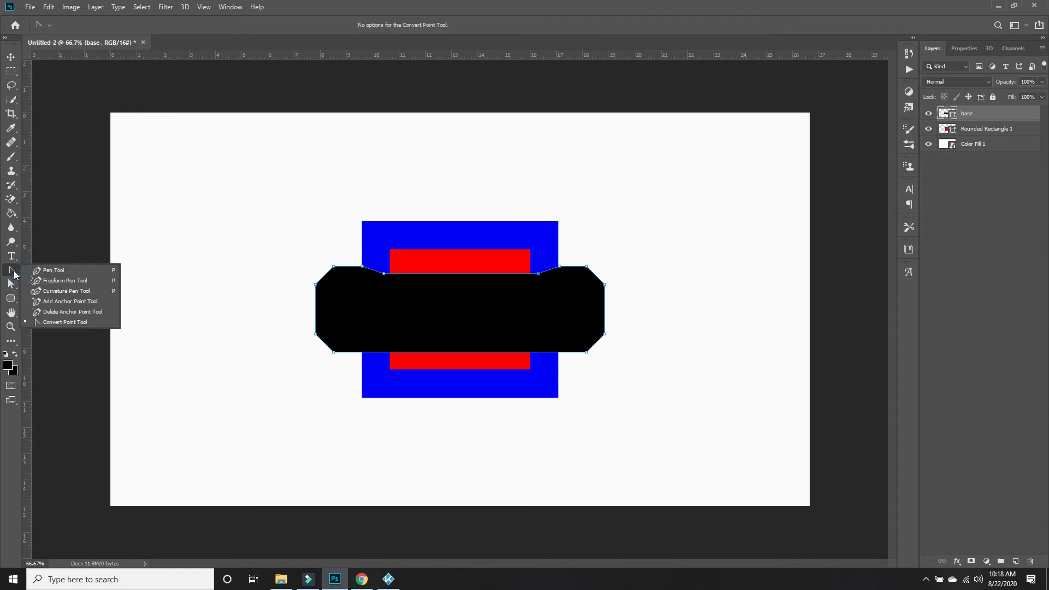
click(57, 302)
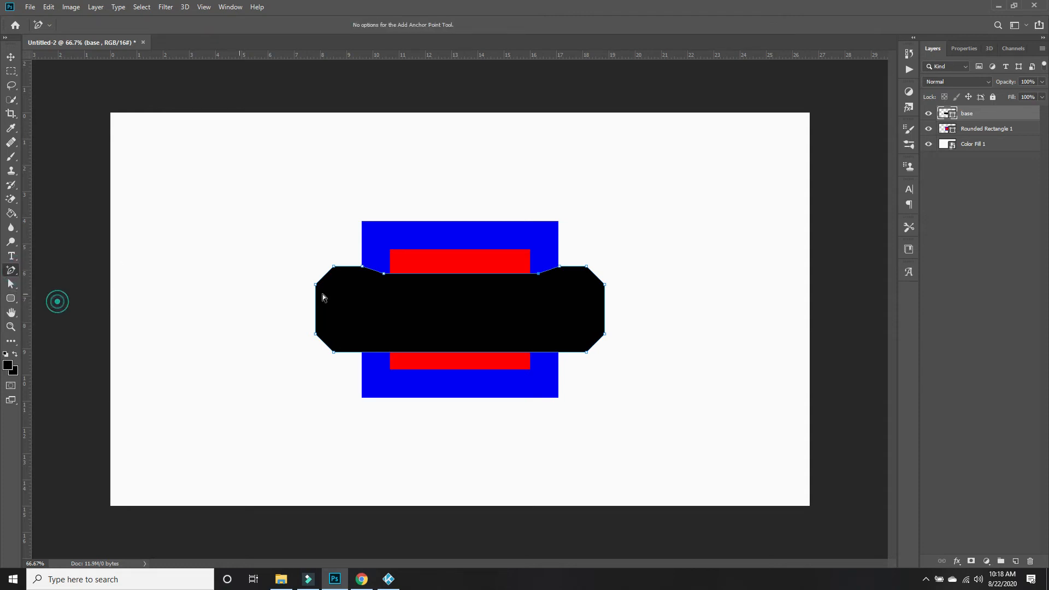
click(390, 353)
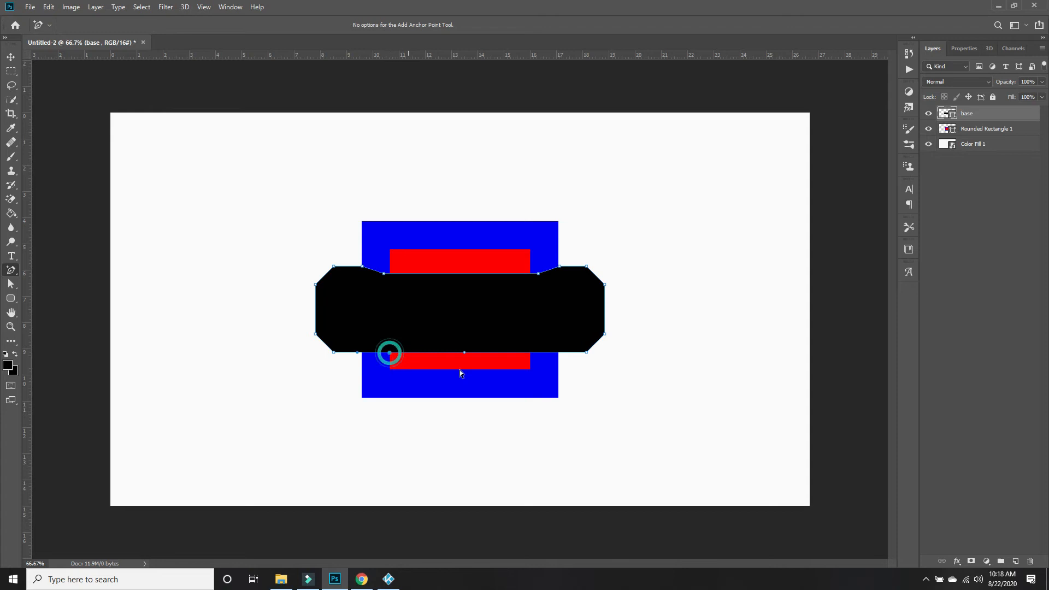
click(530, 352)
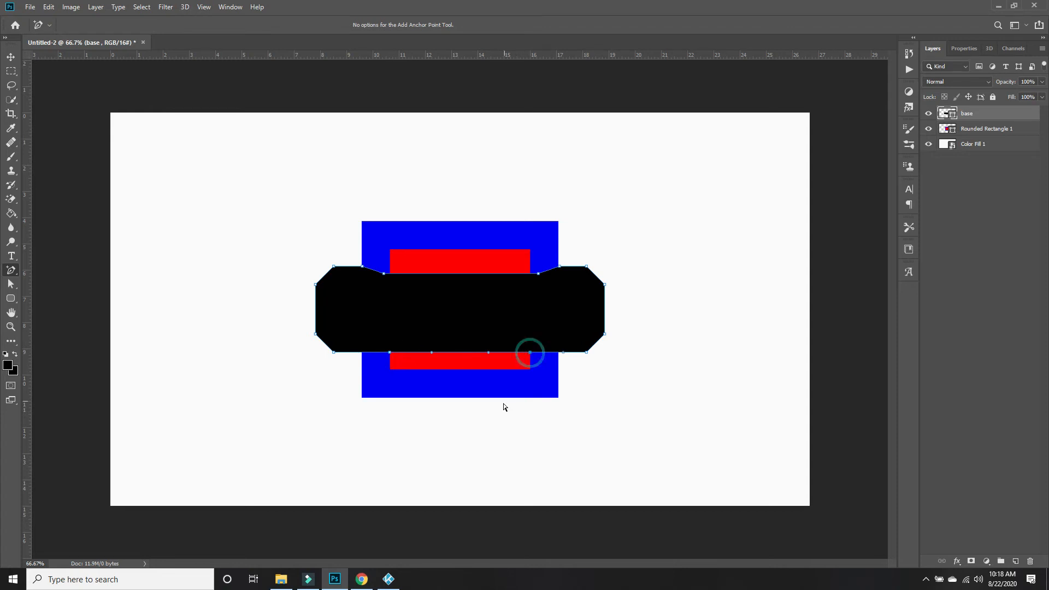
right_click(5, 269)
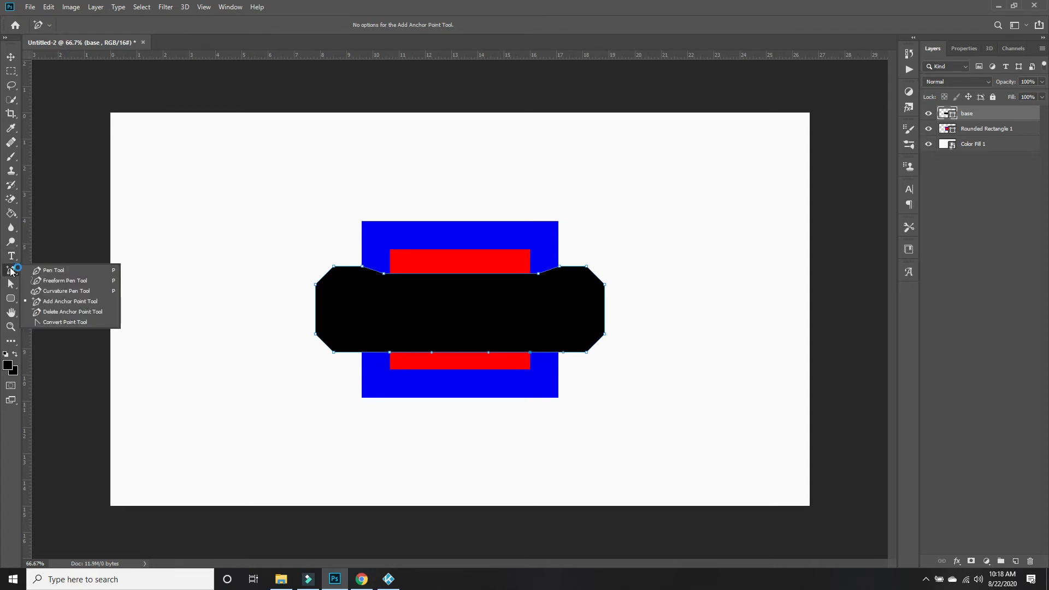
click(60, 320)
click(389, 352)
click(530, 353)
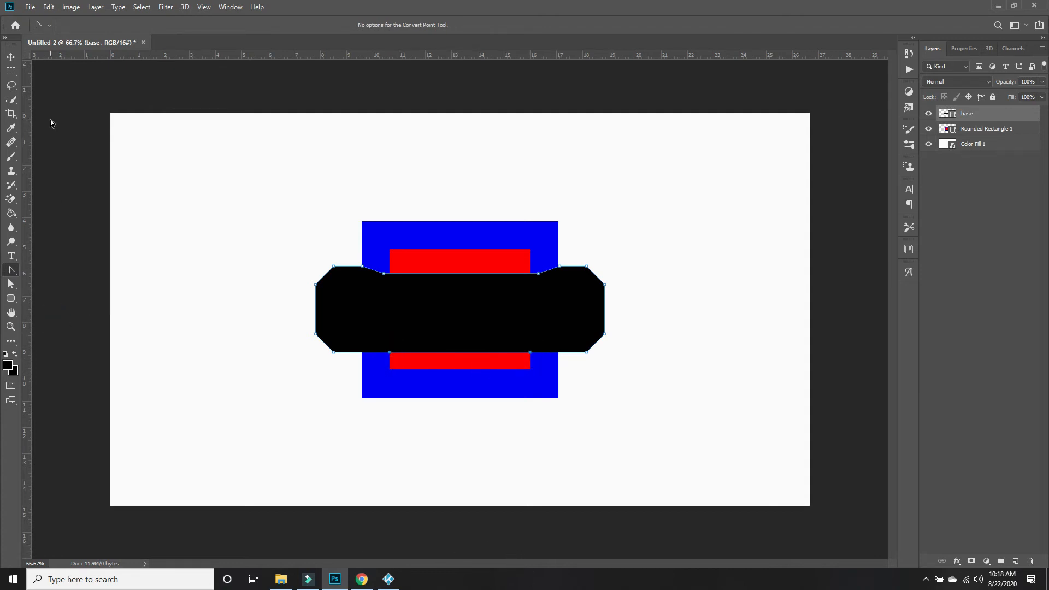
- Add two anchor points on the base shape's bottom edge where the outer sides of the blue stroke cross it
right_click(11, 270)
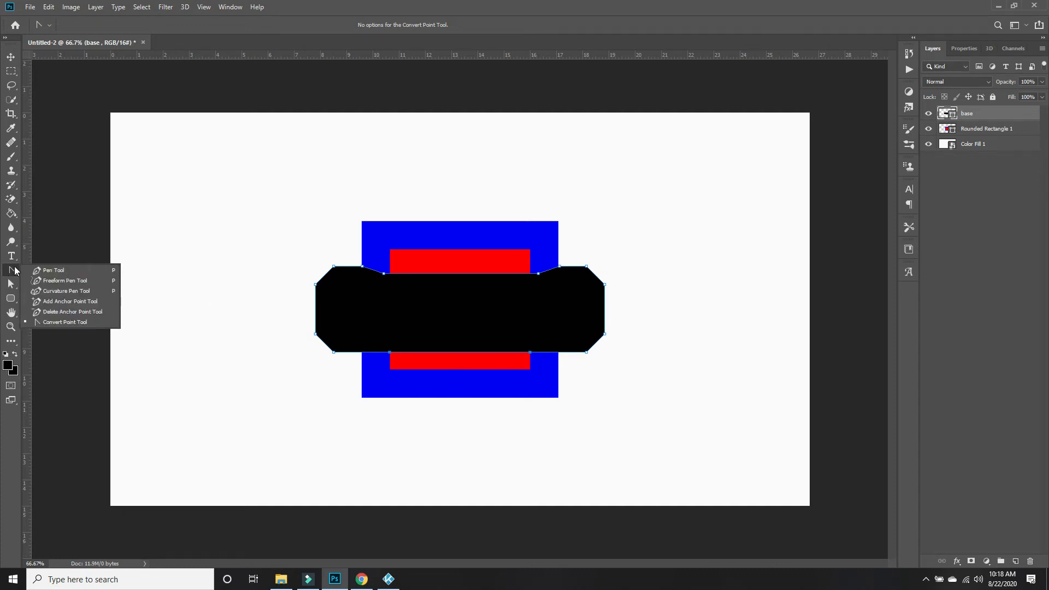
click(75, 301)
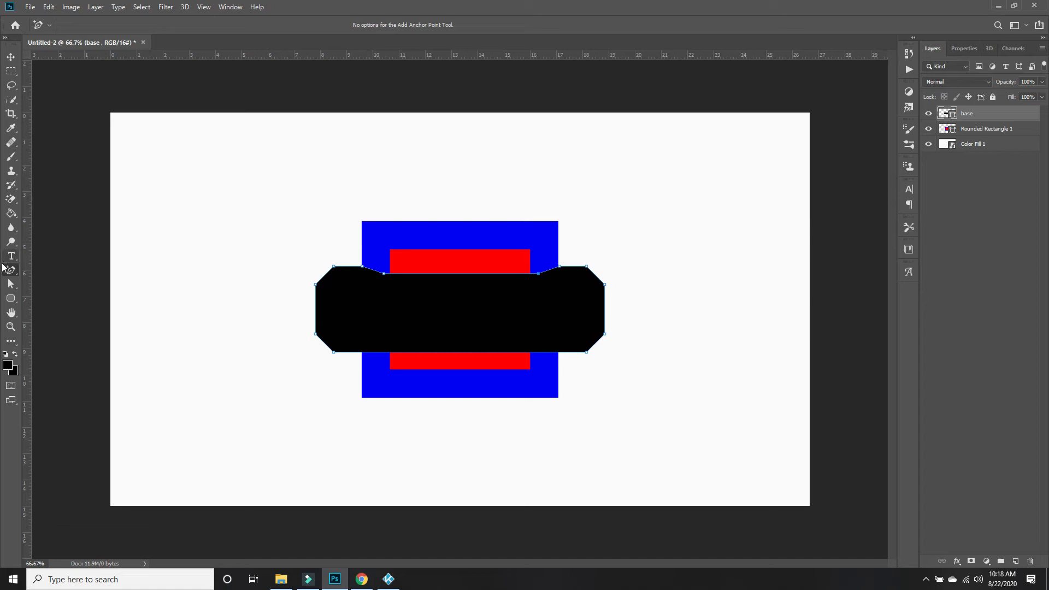
click(362, 353)
click(559, 353)
- Convert the two bottom-edge points at the outer sides of the blue stroke to corner points
right_click(12, 273)
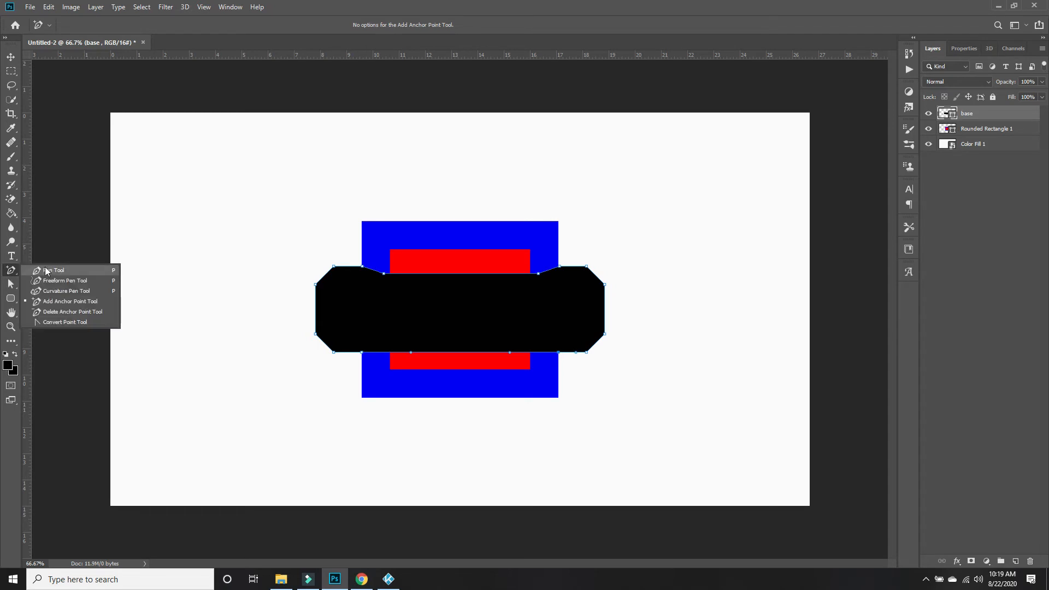
click(71, 322)
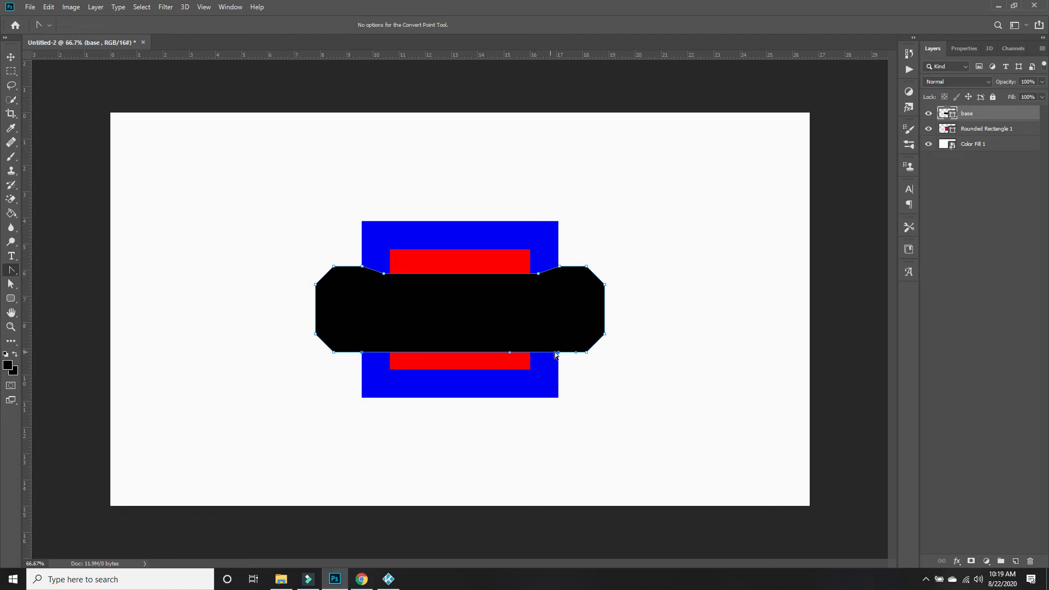
click(558, 353)
- Add two anchor points on the base shape's bottom edge where the sides of the red area cross it
right_click(11, 269)
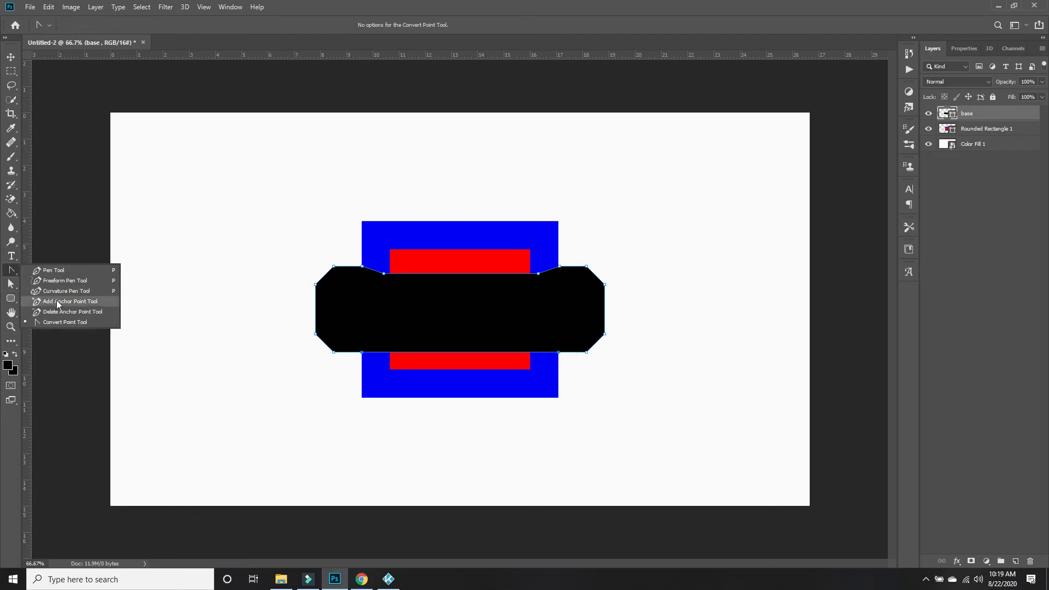
click(71, 302)
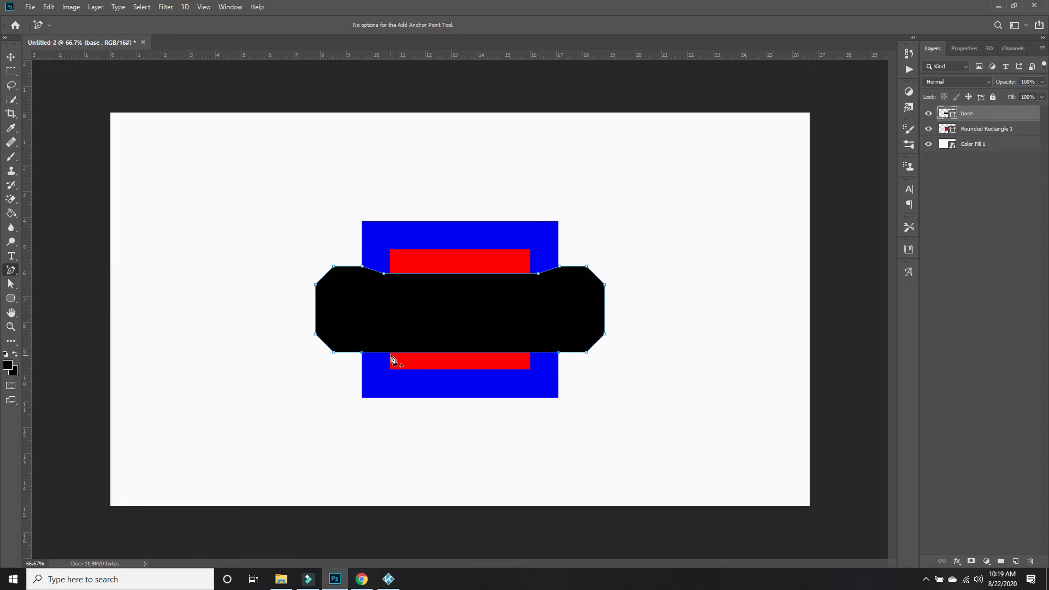
click(391, 352)
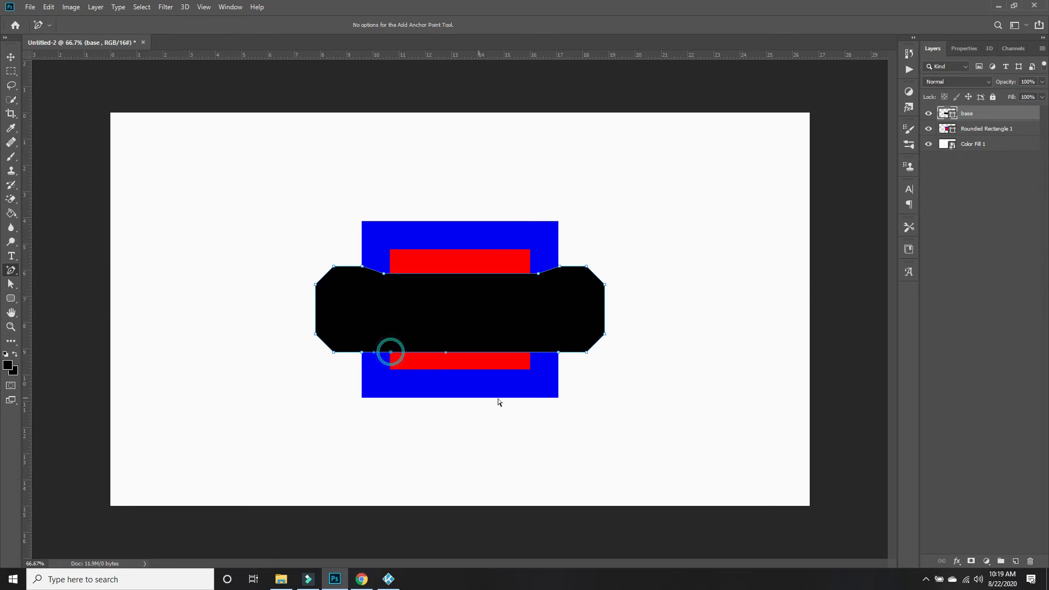
click(530, 352)
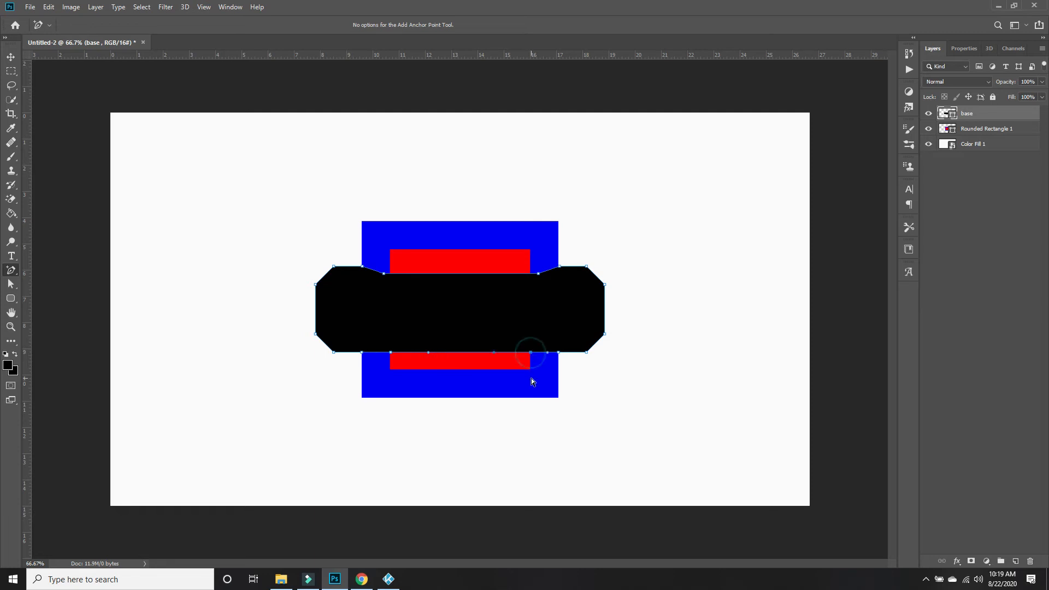
- Convert the two bottom-edge points at the sides of the red area to corner points
right_click(10, 269)
click(65, 323)
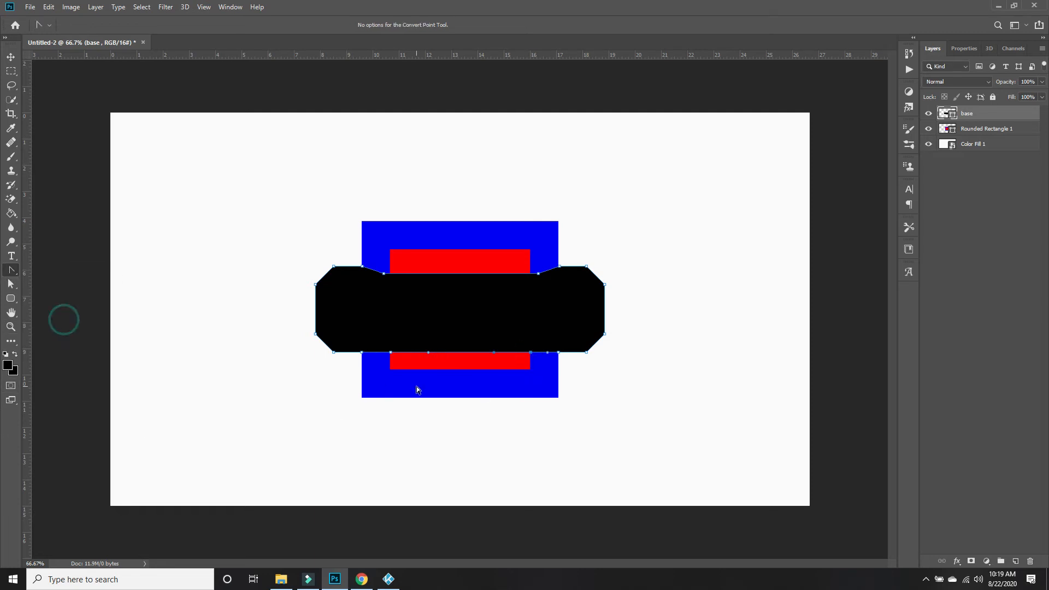
click(390, 352)
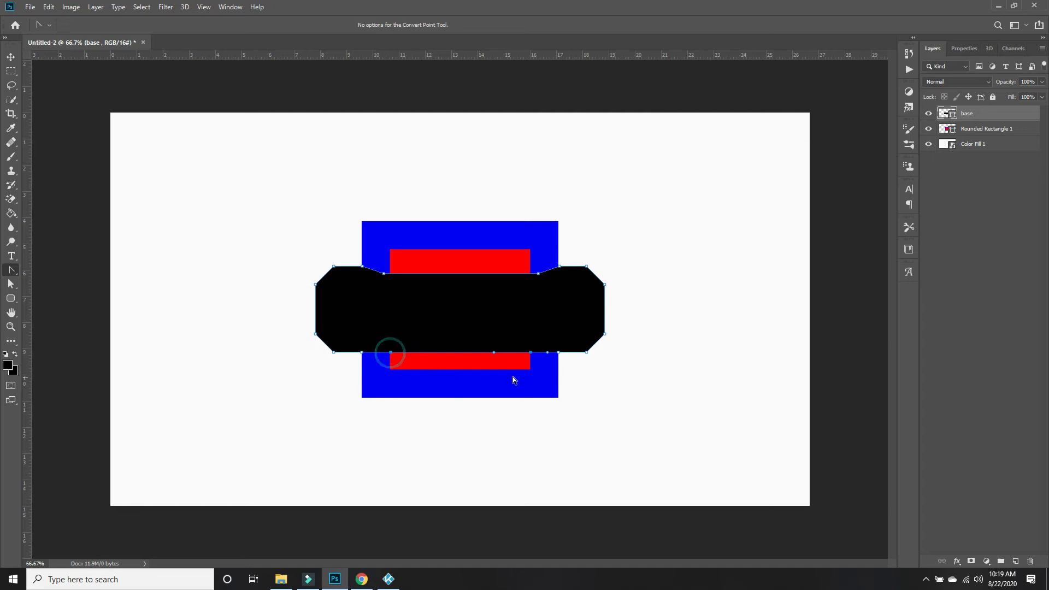
click(529, 352)
- Raise the two inner bottom-edge points together to mirror the depth of the top recess
key(shift+Up)
key(shift+Up)
key(shift+Up)
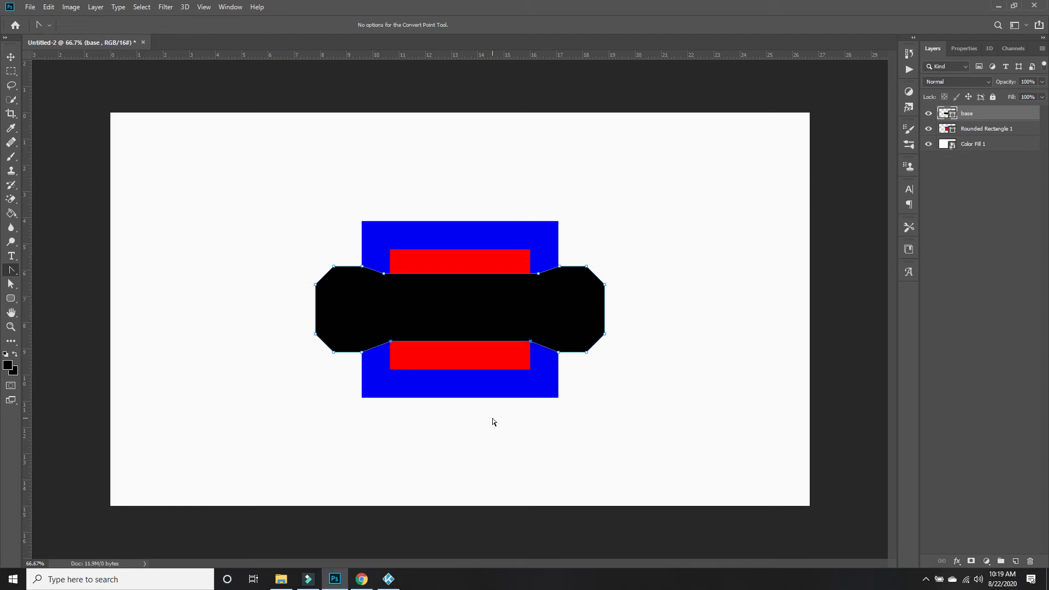
key(shift+Down)
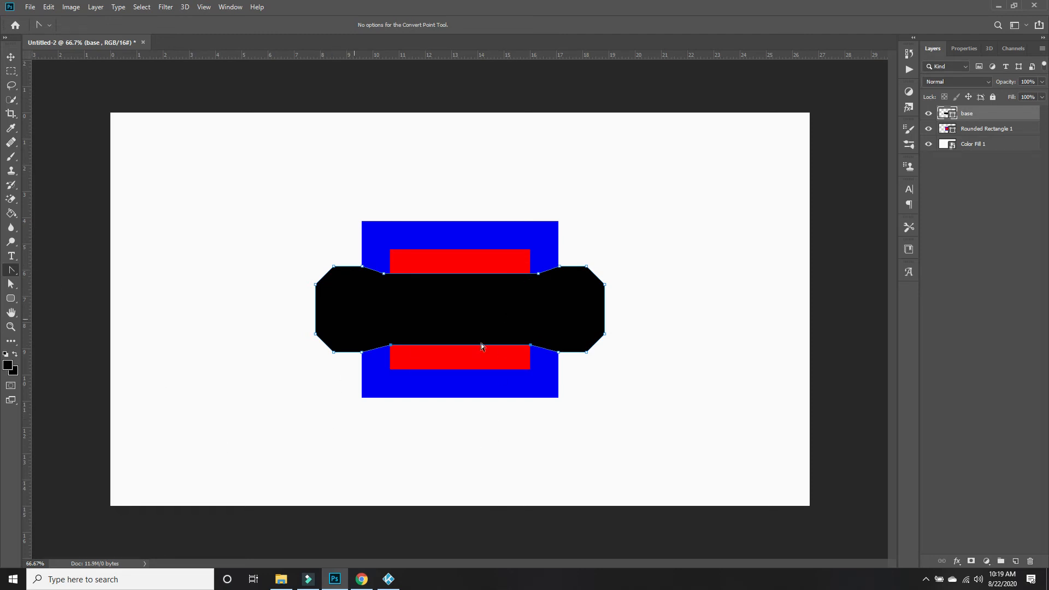
- Spread the two raised bottom points apart to line up with the top recess, and deselect the path
click(11, 284)
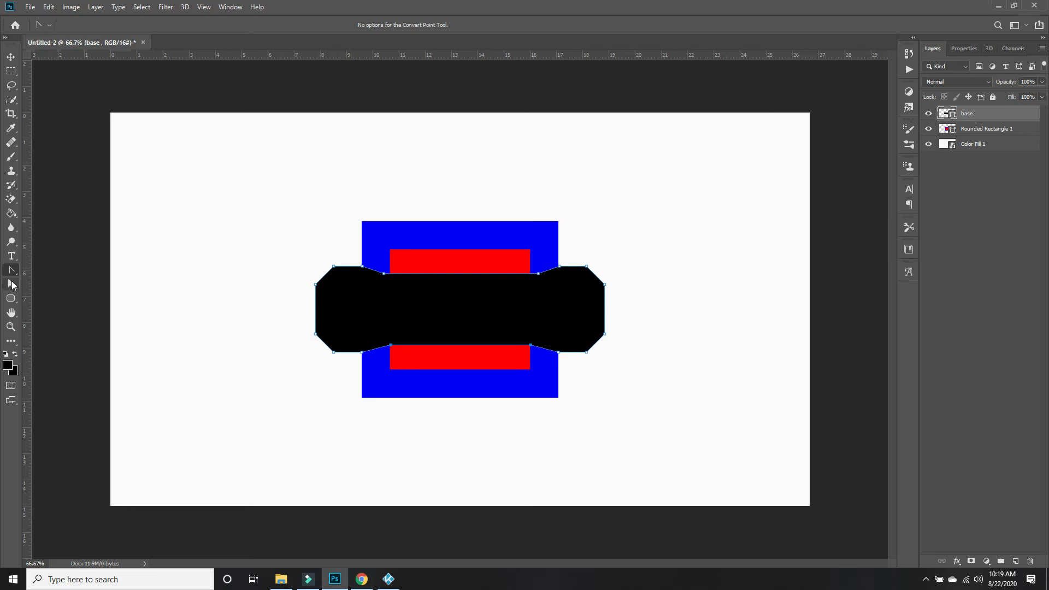
click(391, 346)
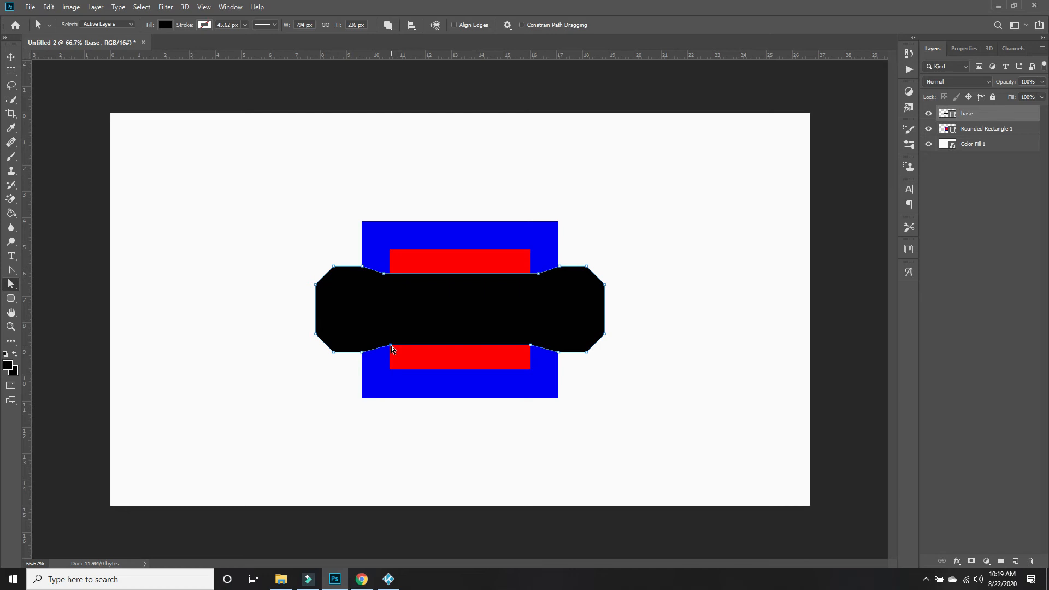
key(shift+Left)
key(shift+Left)
click(533, 348)
key(shift+Right)
key(shift+Right)
key(Escape)
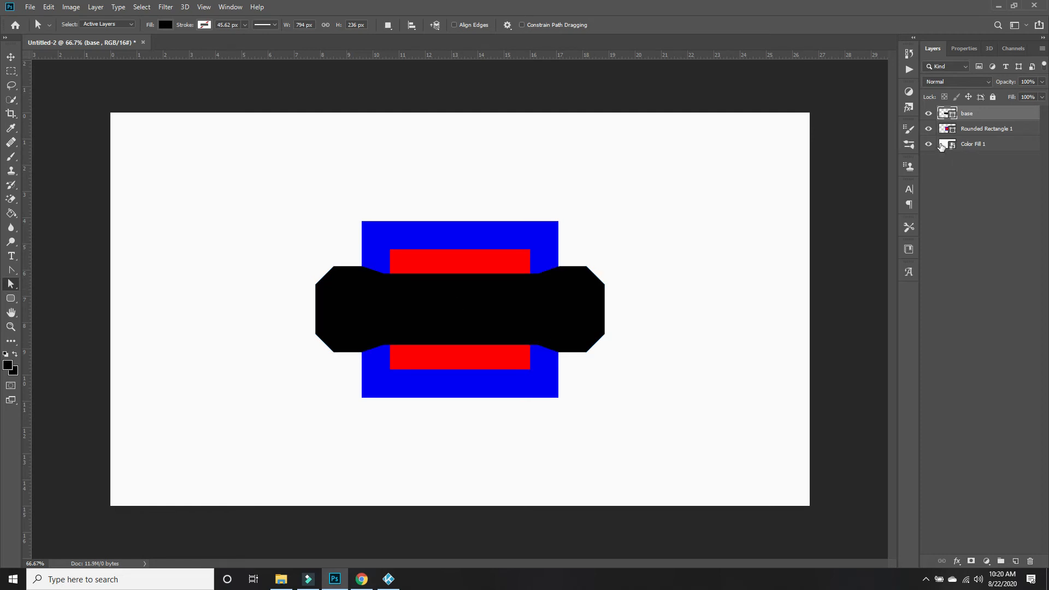
- Hide the red and blue guide rectangle and delete its layer
click(928, 128)
drag(1011, 131, 1017, 159)
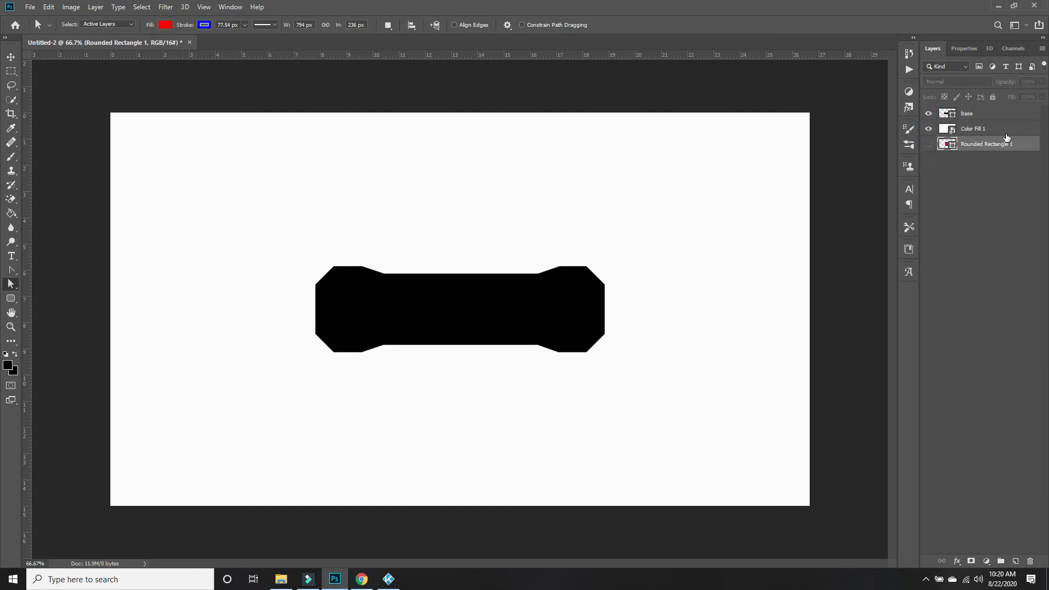
click(1033, 559)
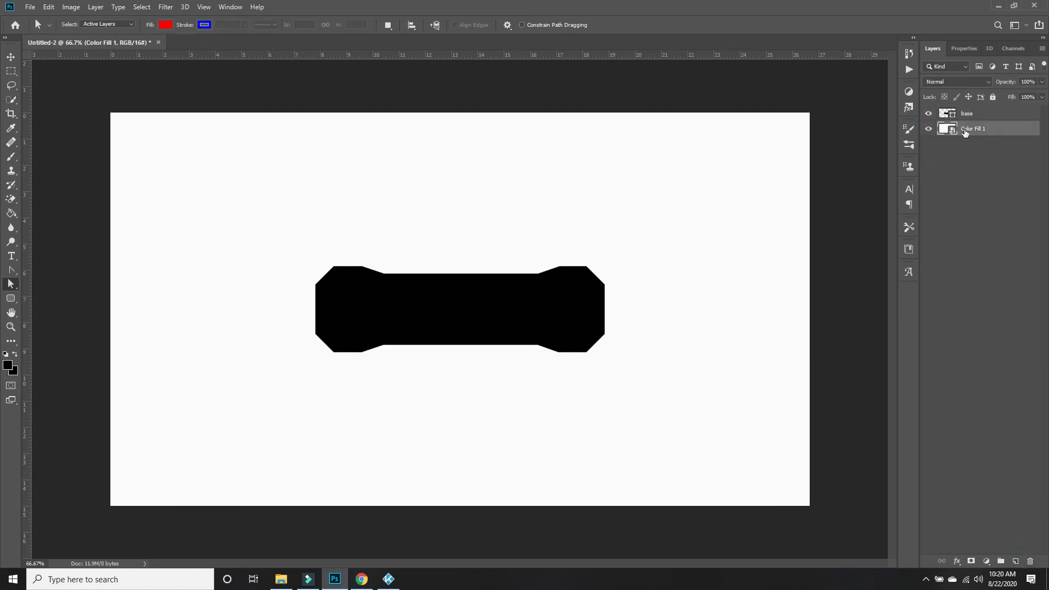
- Duplicate the base layer and rename the copy "stroke"
click(996, 115)
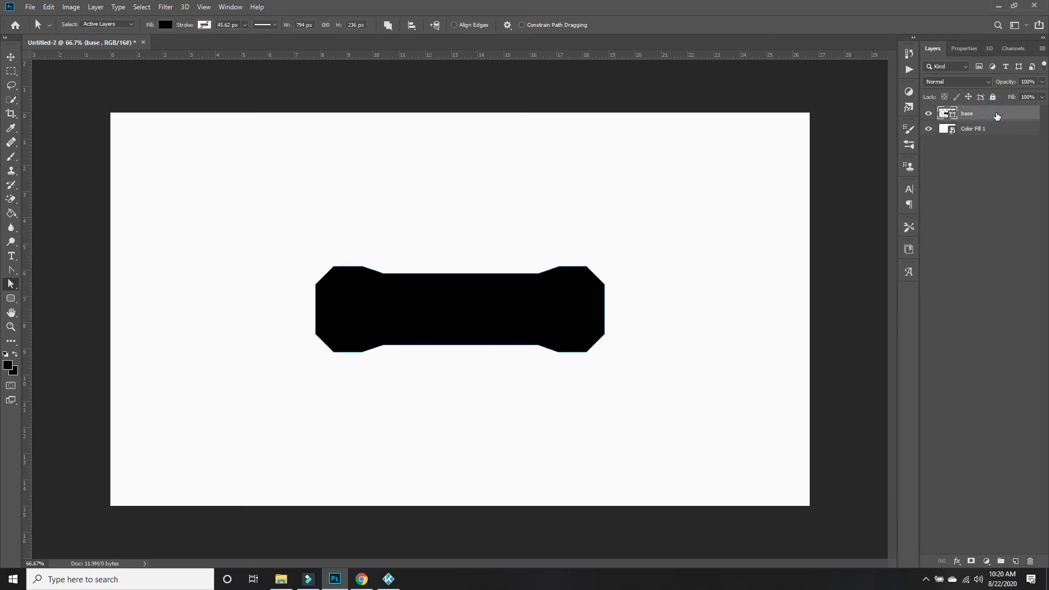
key(ctrl+j)
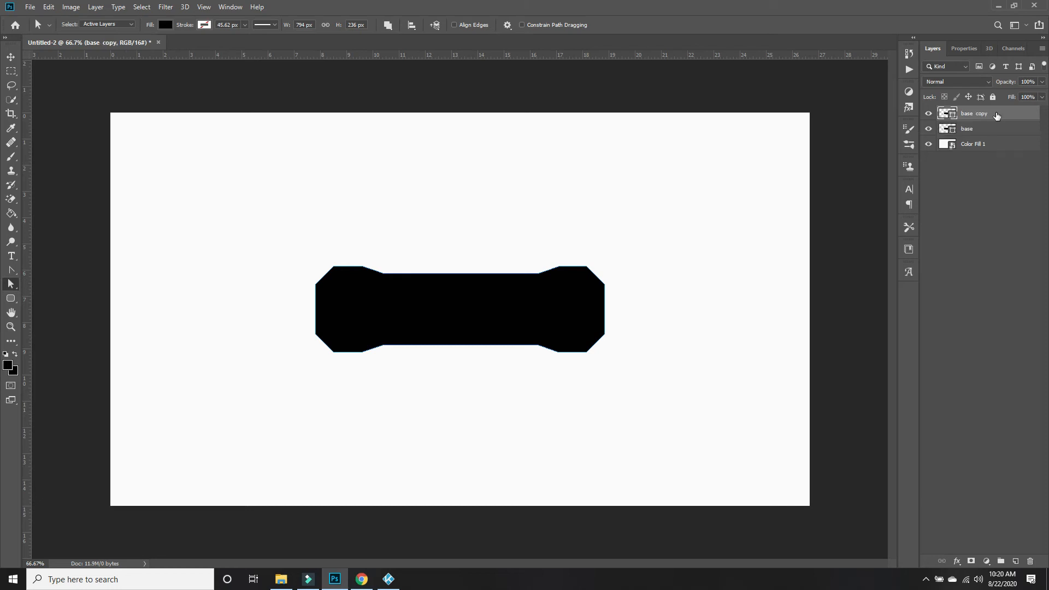
double_click(969, 112)
text(stroke)
key(Return)
- Set the stroke layer's fill to 0% and enable a Stroke layer effect on it
drag(1014, 97, 927, 90)
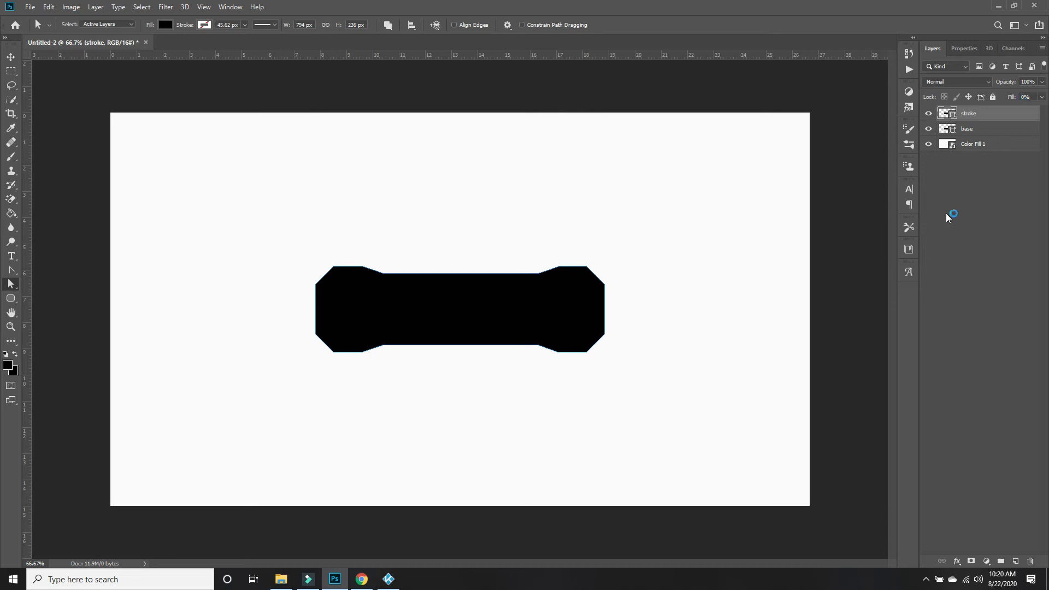
double_click(989, 118)
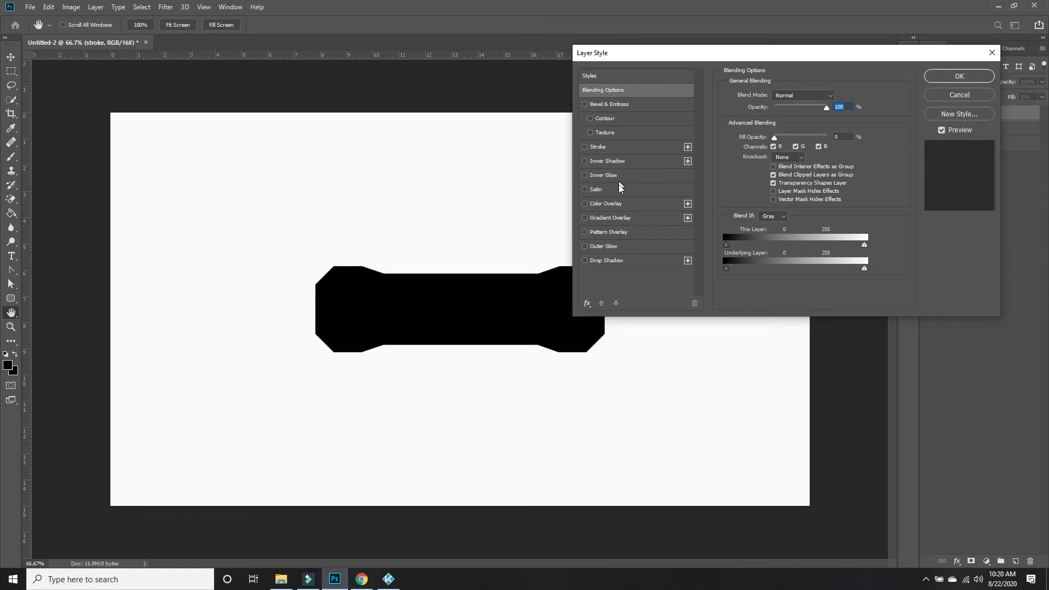
click(637, 146)
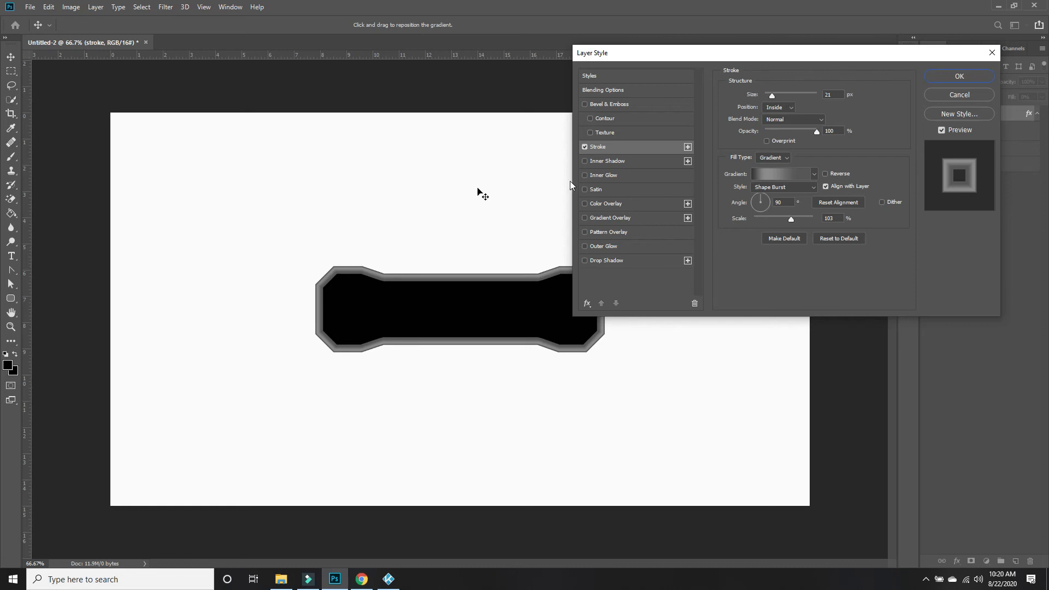
click(813, 174)
click(813, 173)
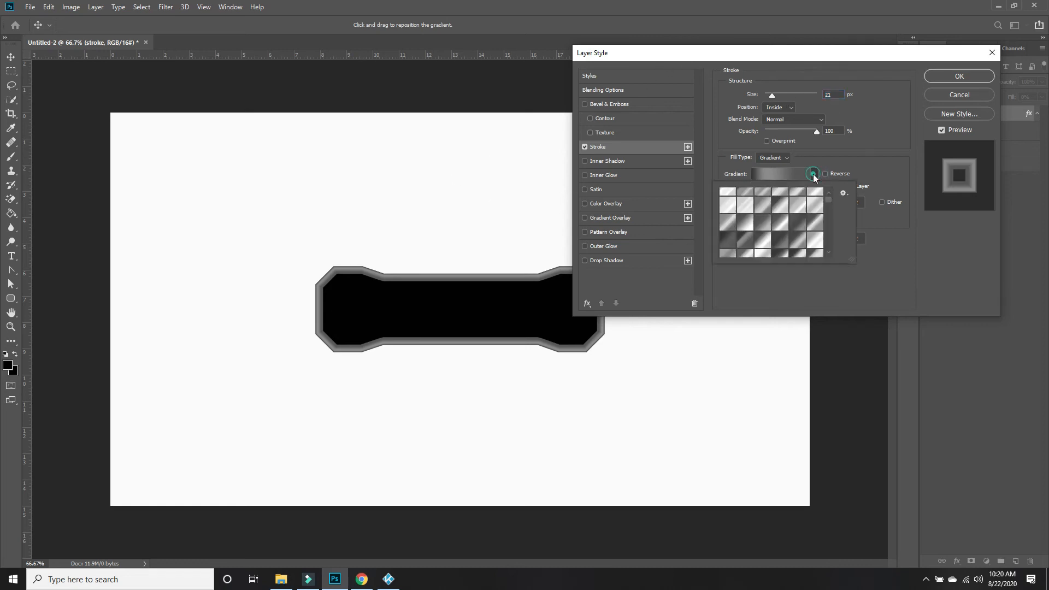
click(813, 173)
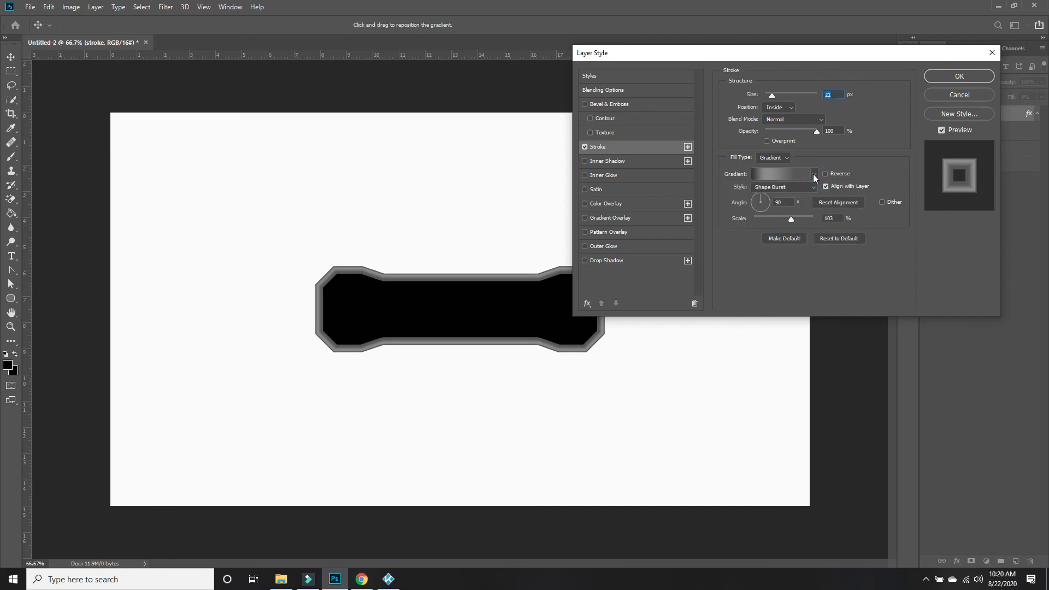
click(813, 173)
- Try the Reflected, Linear and Diamond styles on the stroke effect's gradient
click(814, 187)
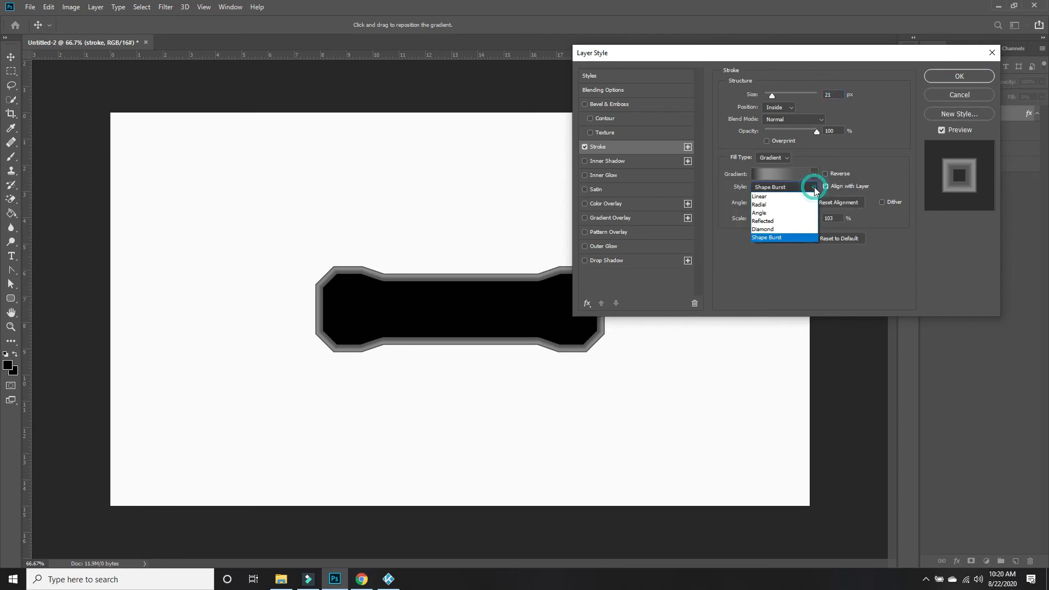
click(789, 221)
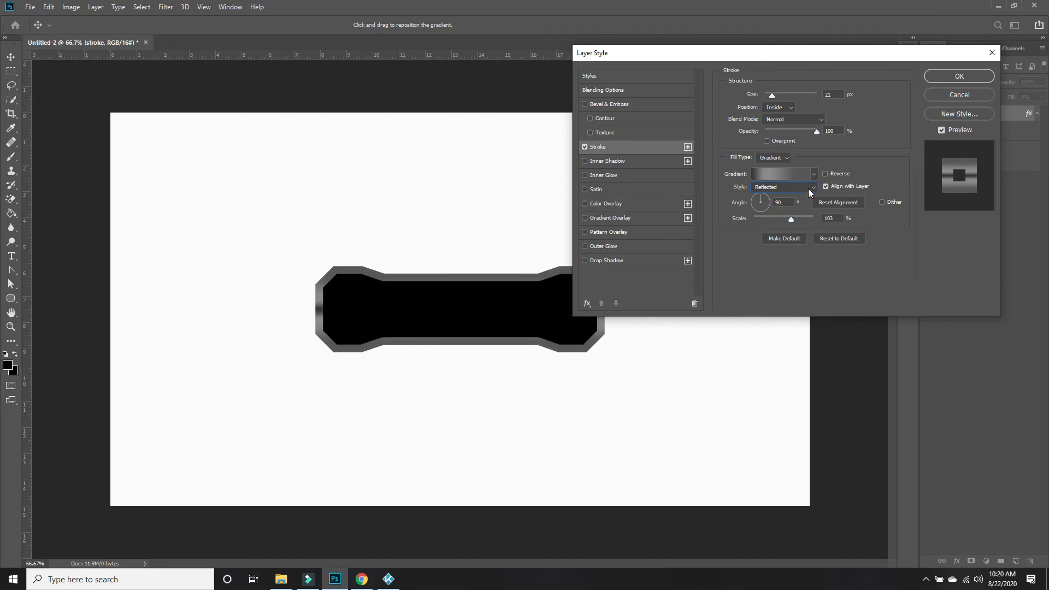
click(813, 187)
click(797, 202)
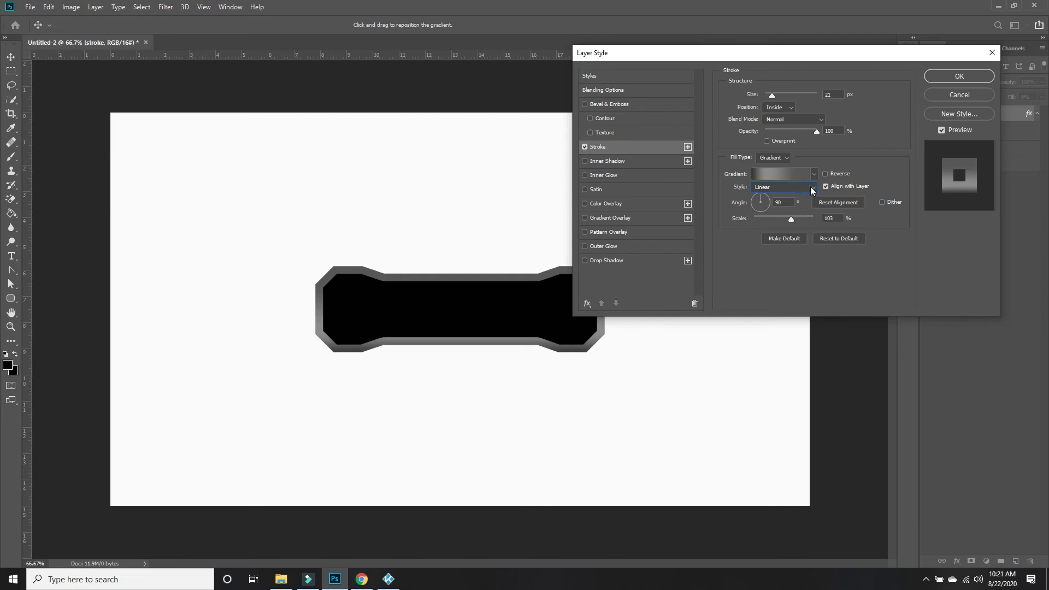
click(802, 186)
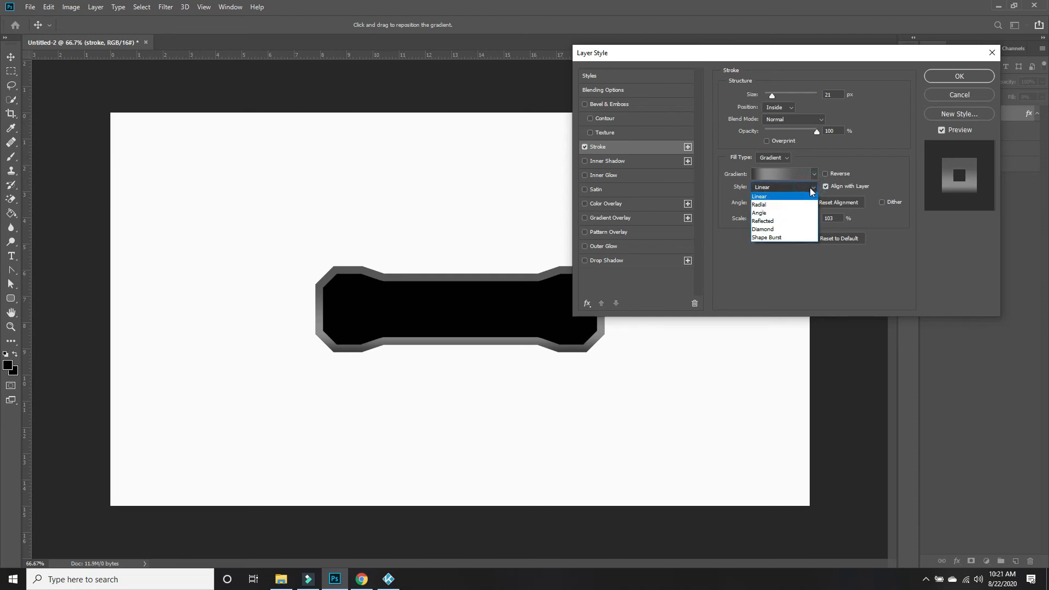
click(782, 227)
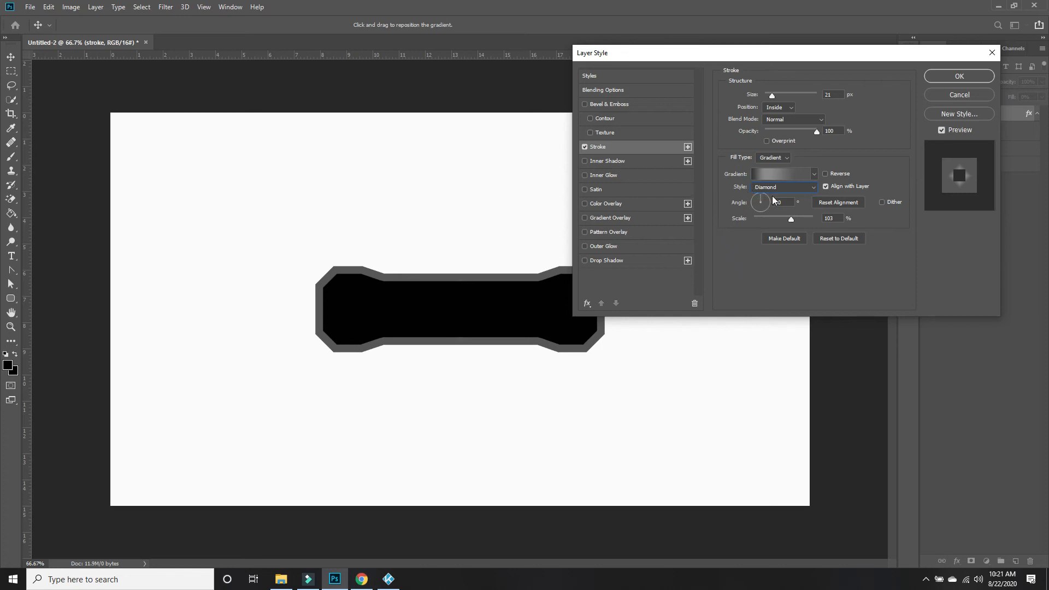
- Set the stroke gradient's scale to 106% and its style to Reflected, and uncover the whole shape for viewing
mouse_move(791, 219)
mouse_down()
mouse_move(810, 222)
mouse_move(796, 219)
mouse_up()
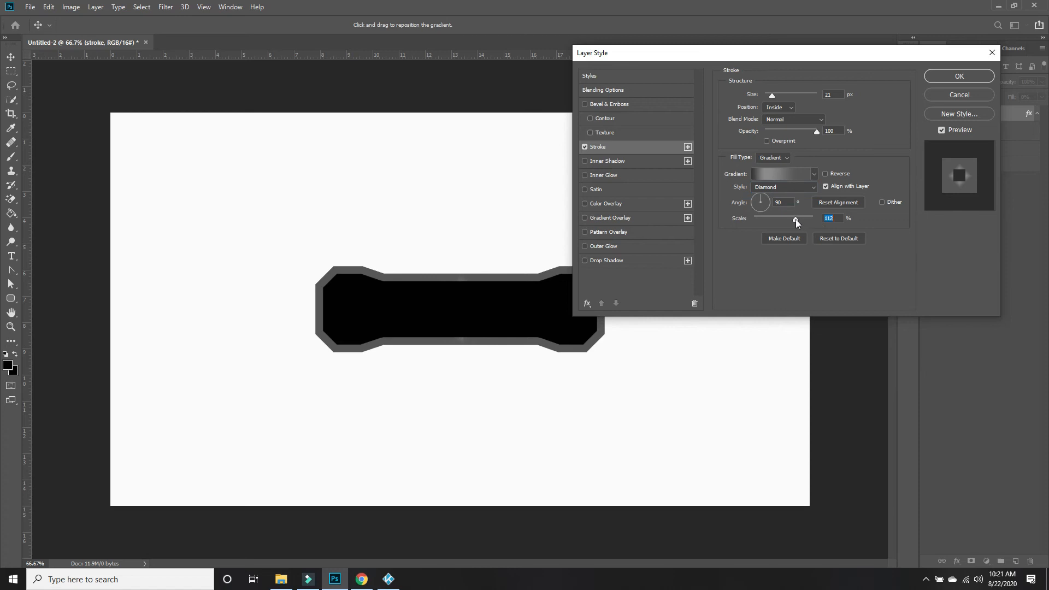
click(805, 187)
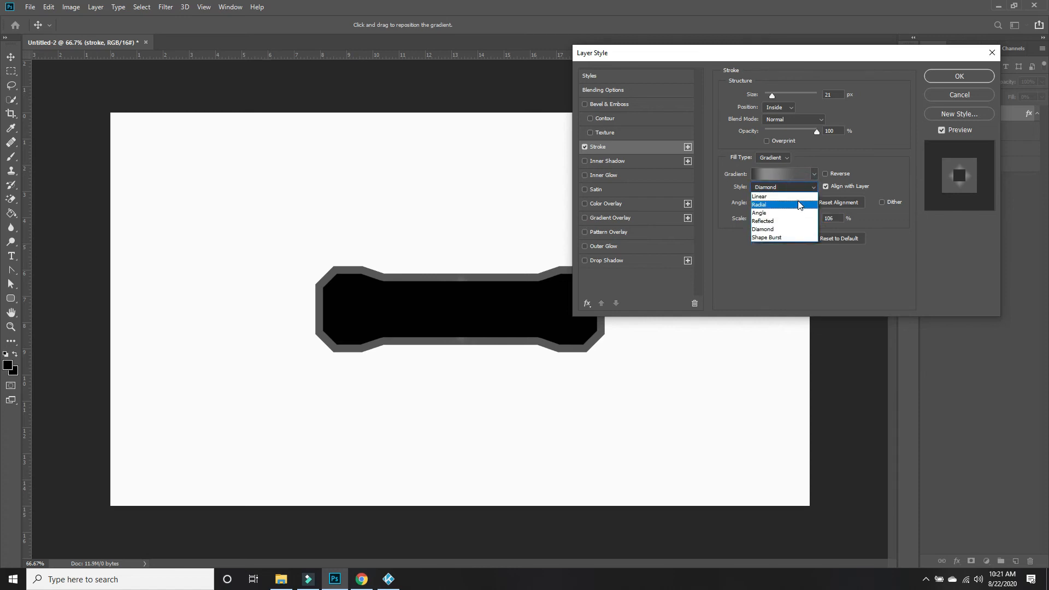
click(798, 205)
click(811, 187)
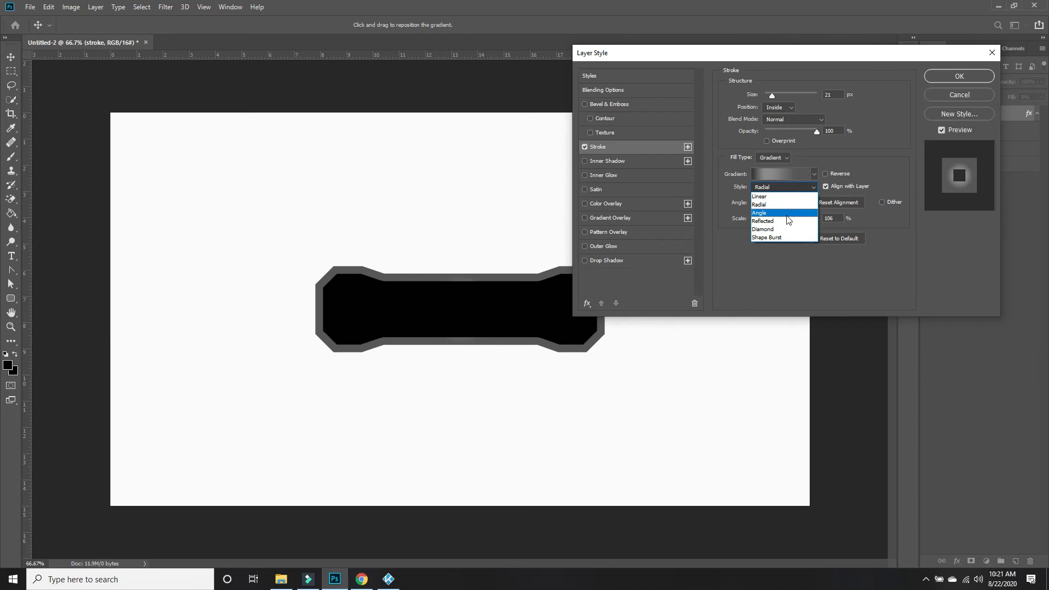
click(787, 221)
drag(821, 59, 896, 40)
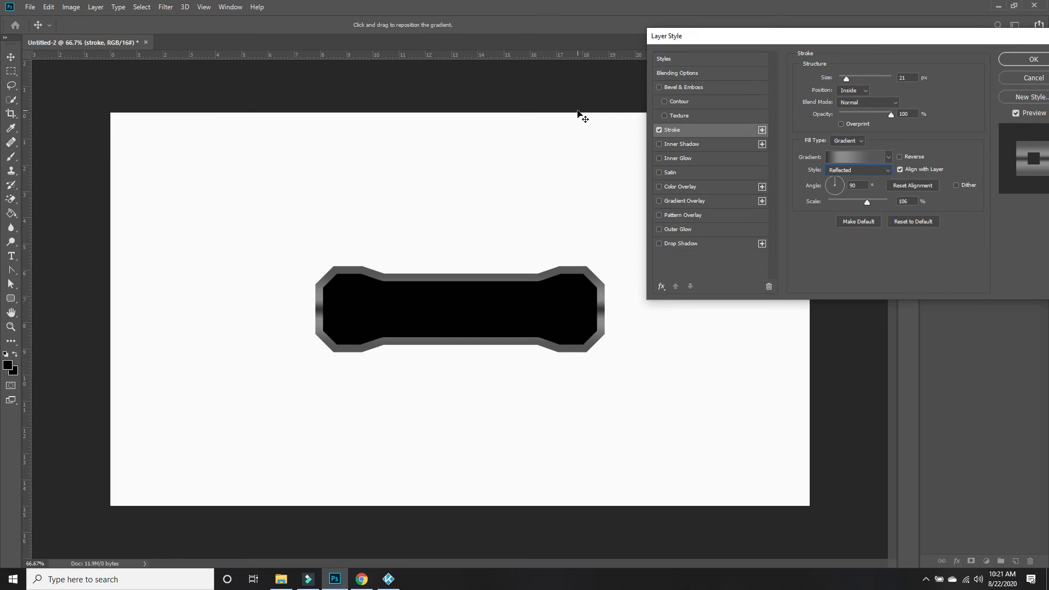
- Add a Bevel & Emboss effect to the stroke layer with 69% shadow opacity and apply the layer style
click(729, 87)
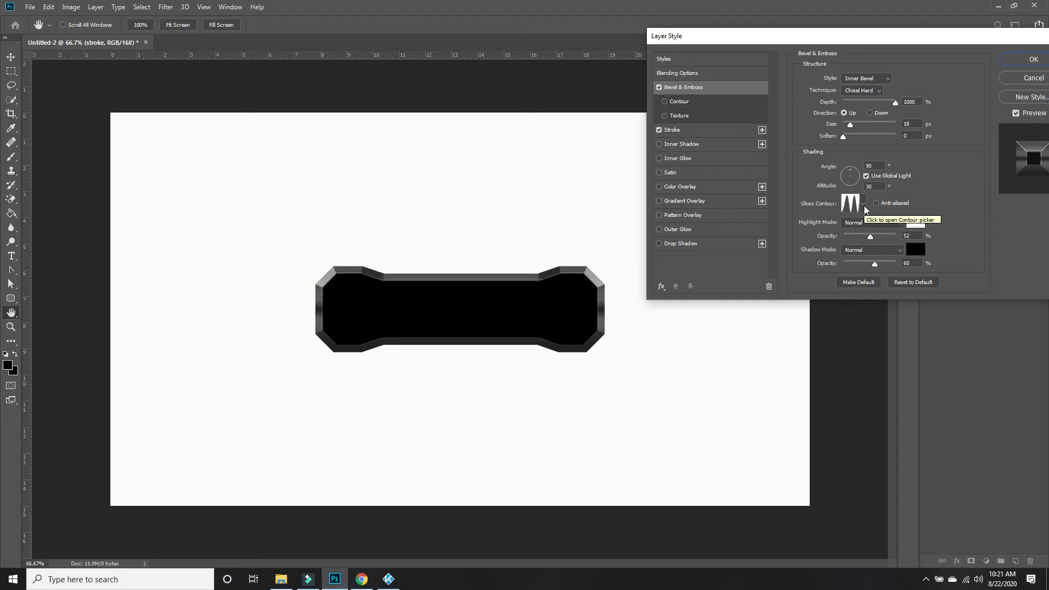
mouse_move(875, 267)
mouse_down()
mouse_move(831, 264)
mouse_move(881, 264)
mouse_up()
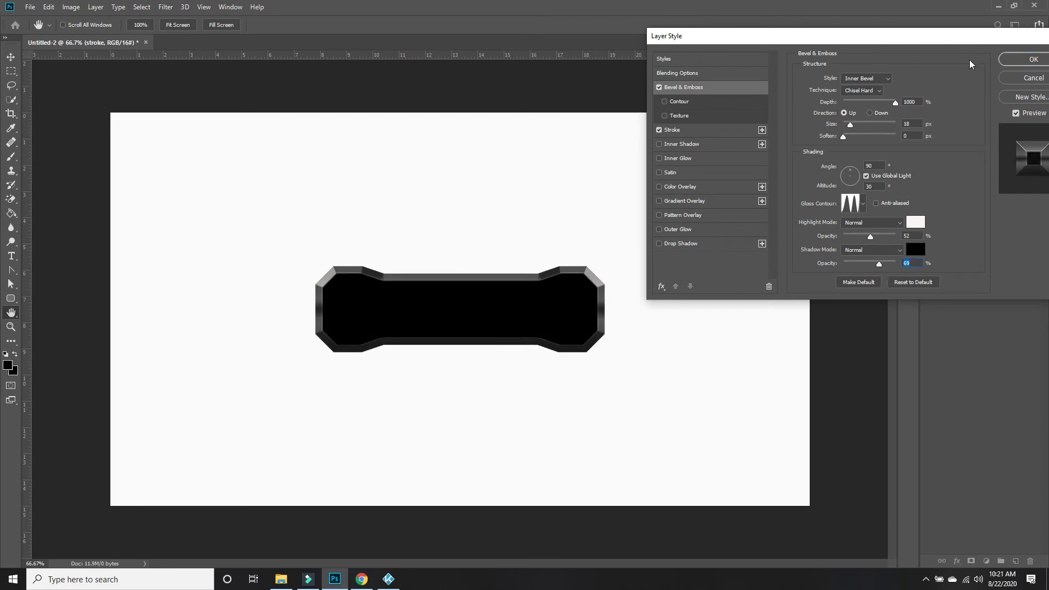
click(1033, 59)
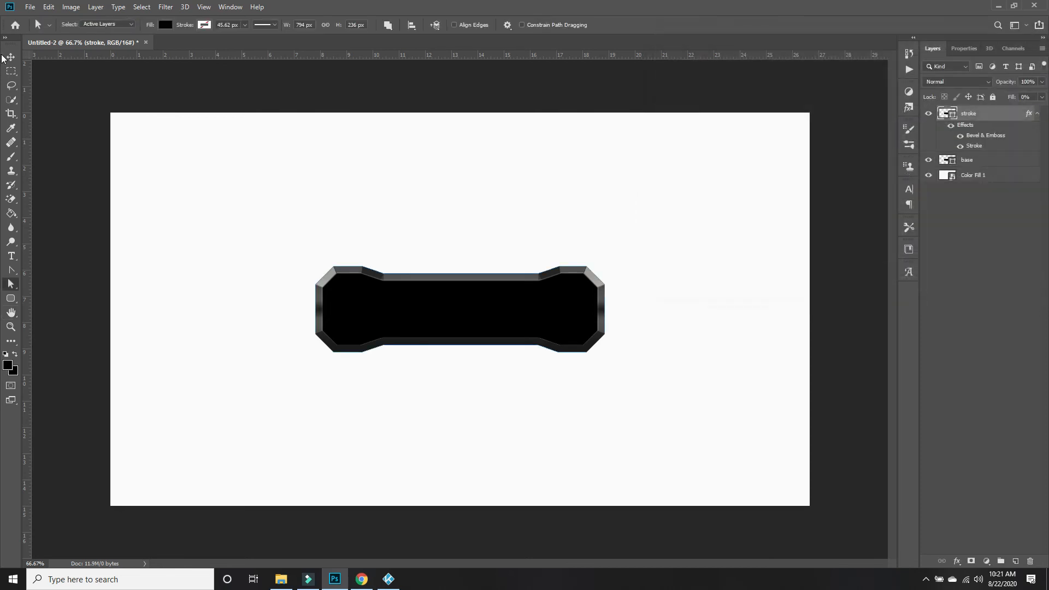
- Create a new empty layer above the base layer and convert it to a smart object
click(1001, 160)
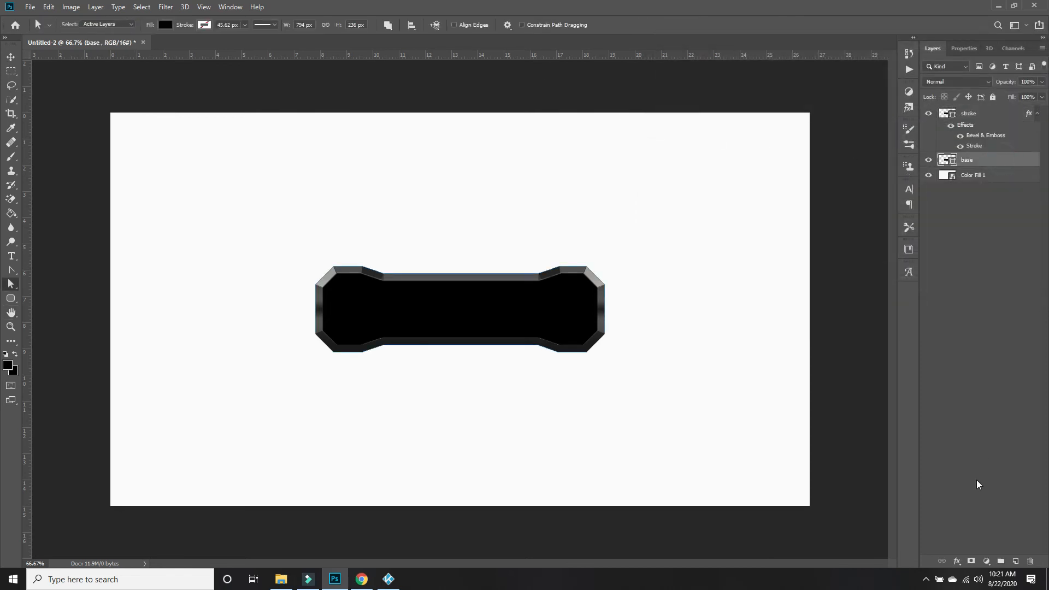
click(1017, 561)
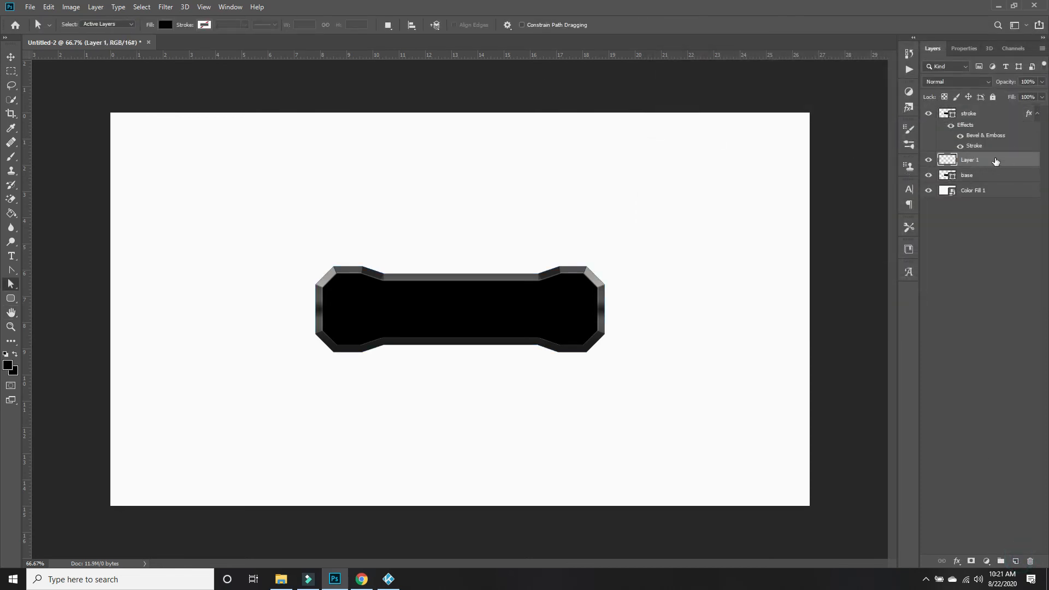
right_click(995, 160)
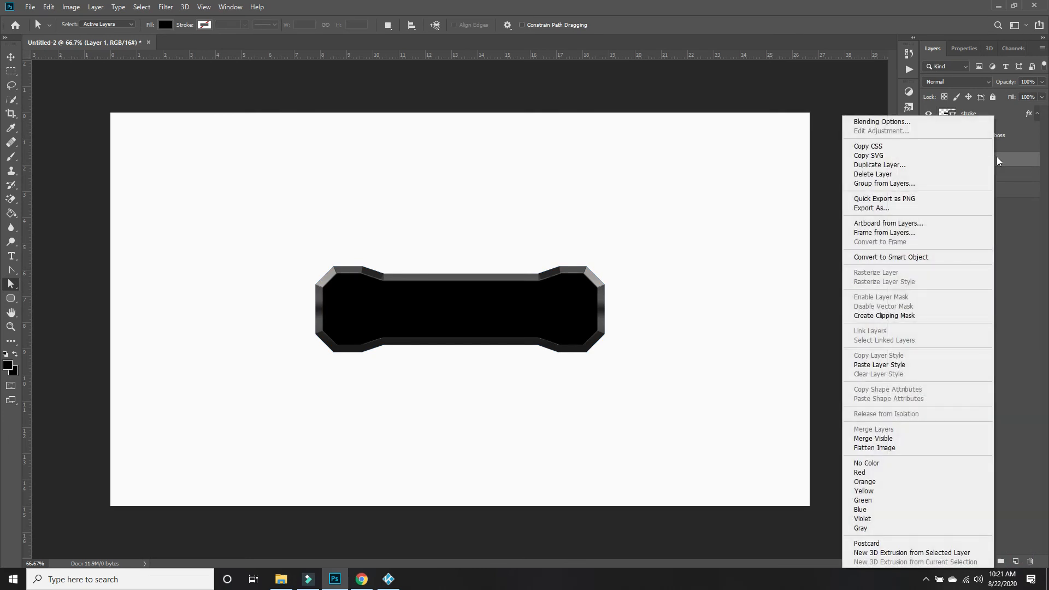
click(913, 257)
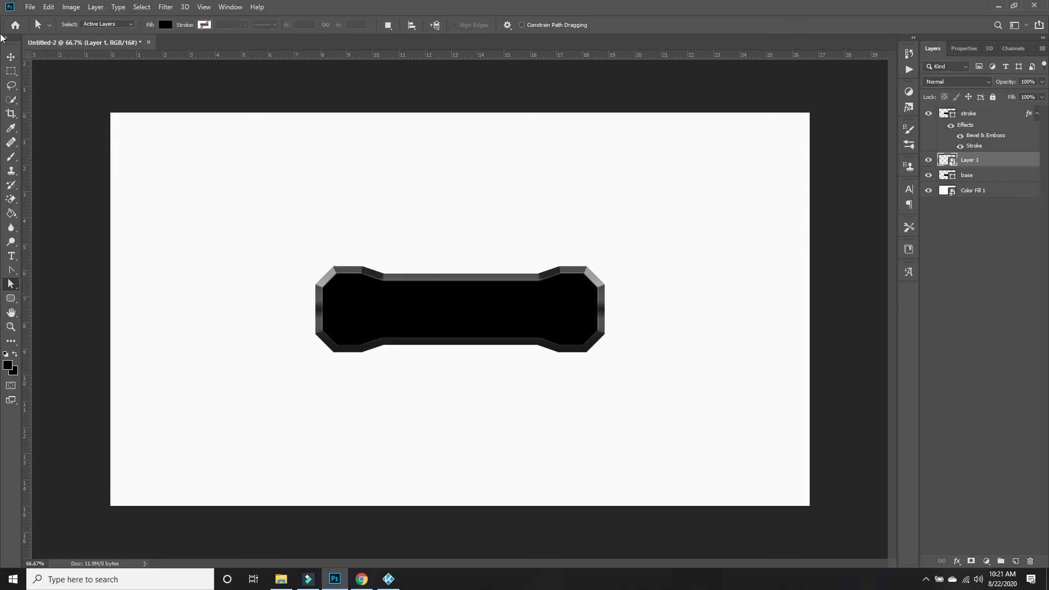
- Render the Clouds filter on the new smart object layer
click(165, 7)
mouse_move(201, 182)
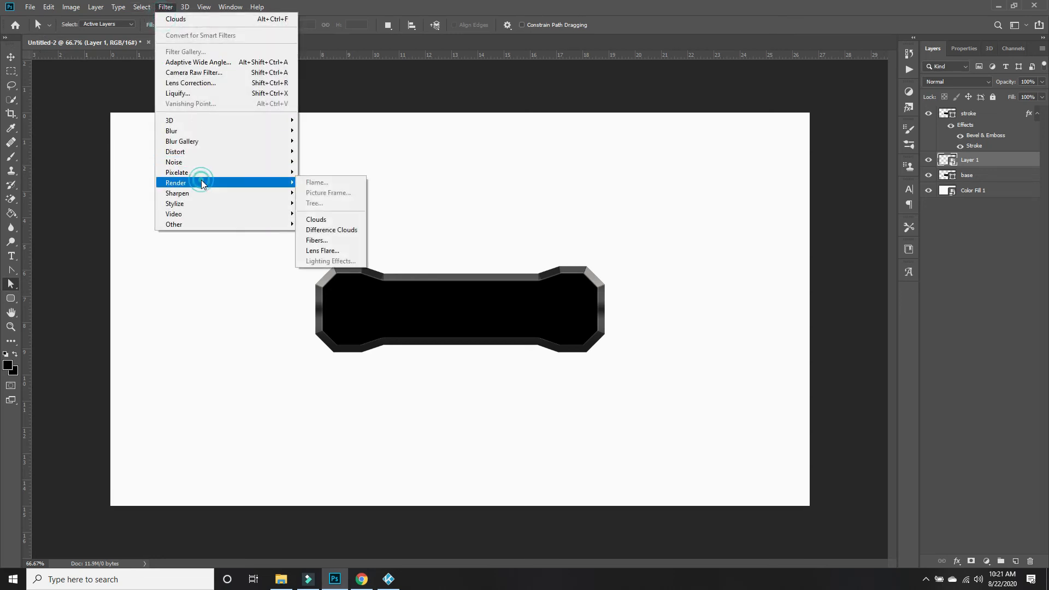
click(334, 219)
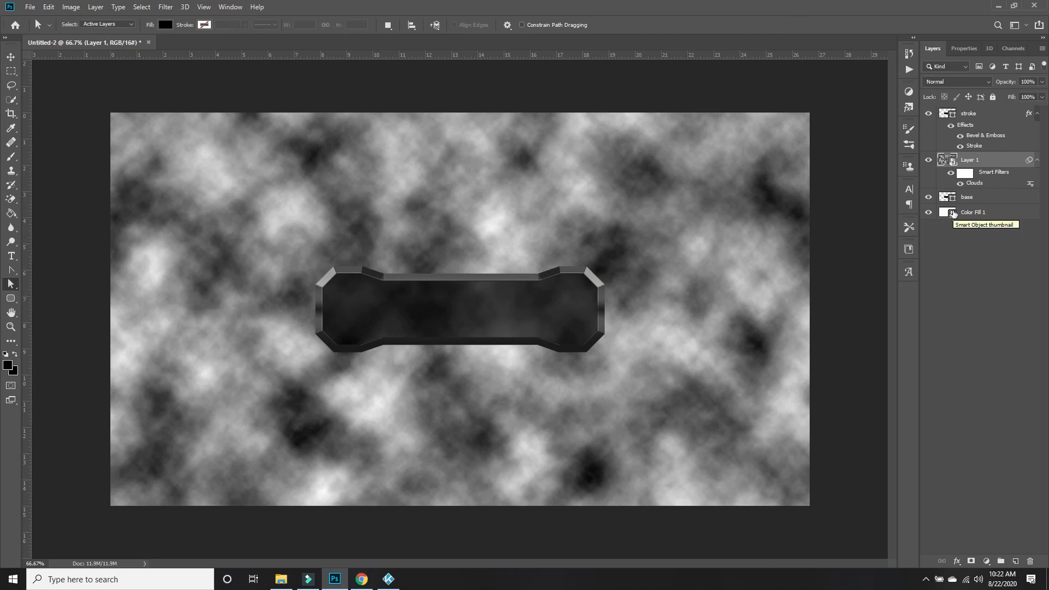
- Clip the clouds layer to the base shape with a clipping mask
right_click(994, 166)
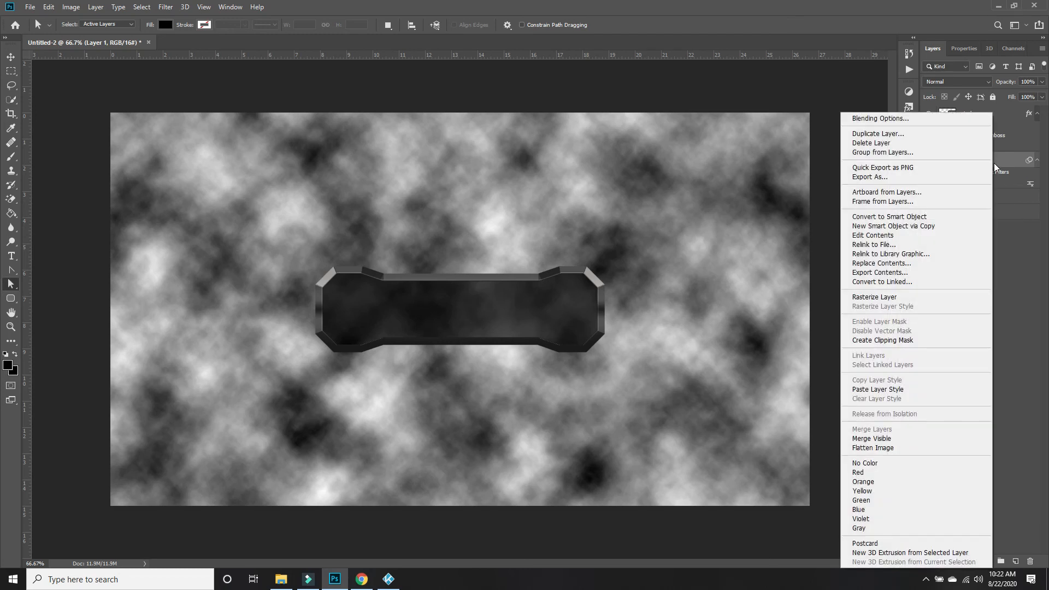
click(878, 342)
click(901, 340)
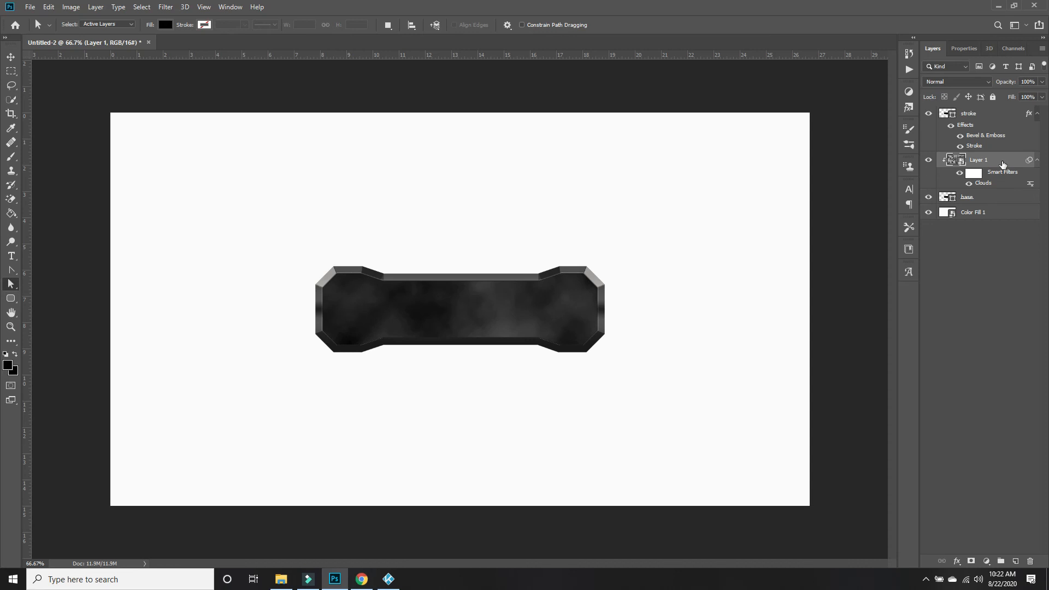
click(986, 562)
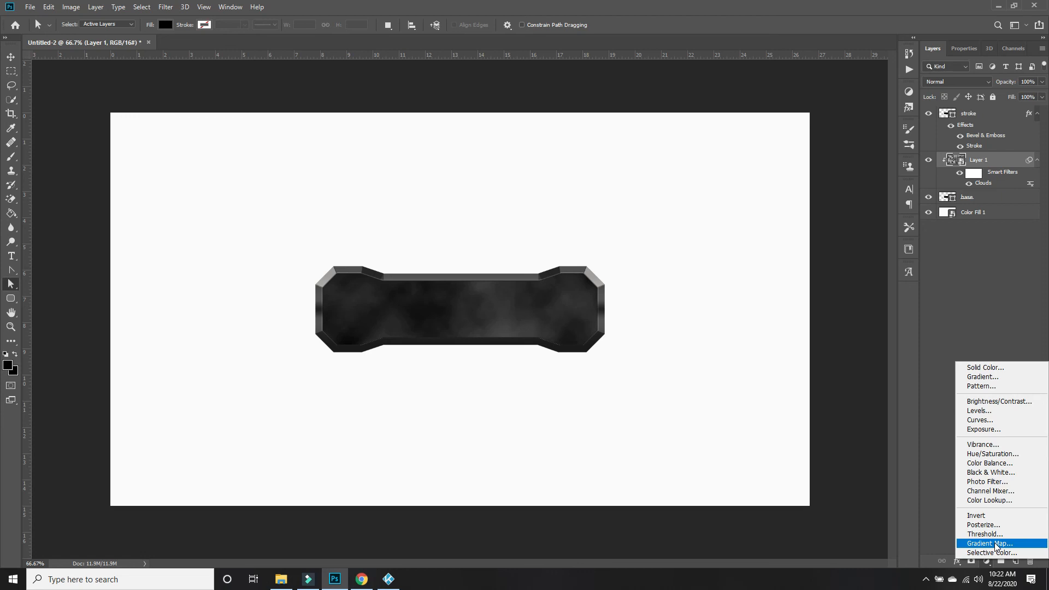
click(989, 377)
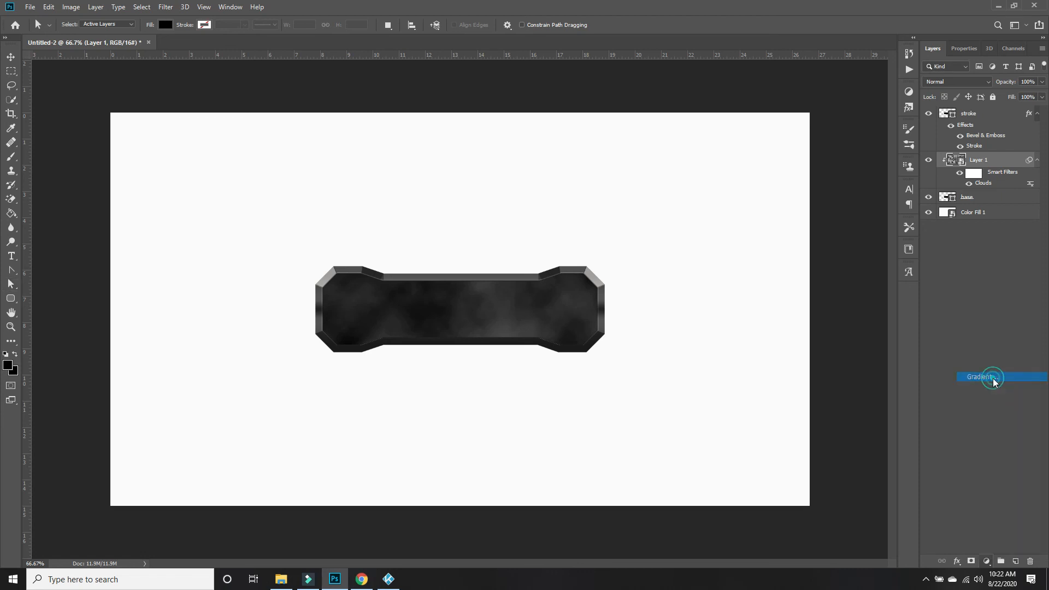
click(742, 159)
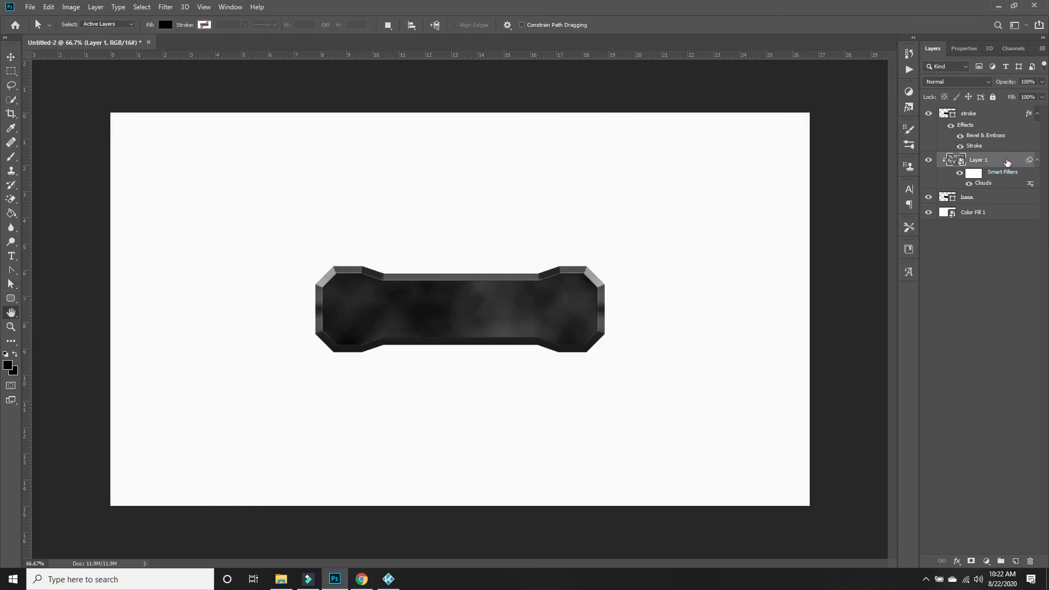
- Add a Gradient Overlay to the clouds layer with the dark red to crimson preset and the Overlay blend mode
double_click(1006, 162)
click(680, 206)
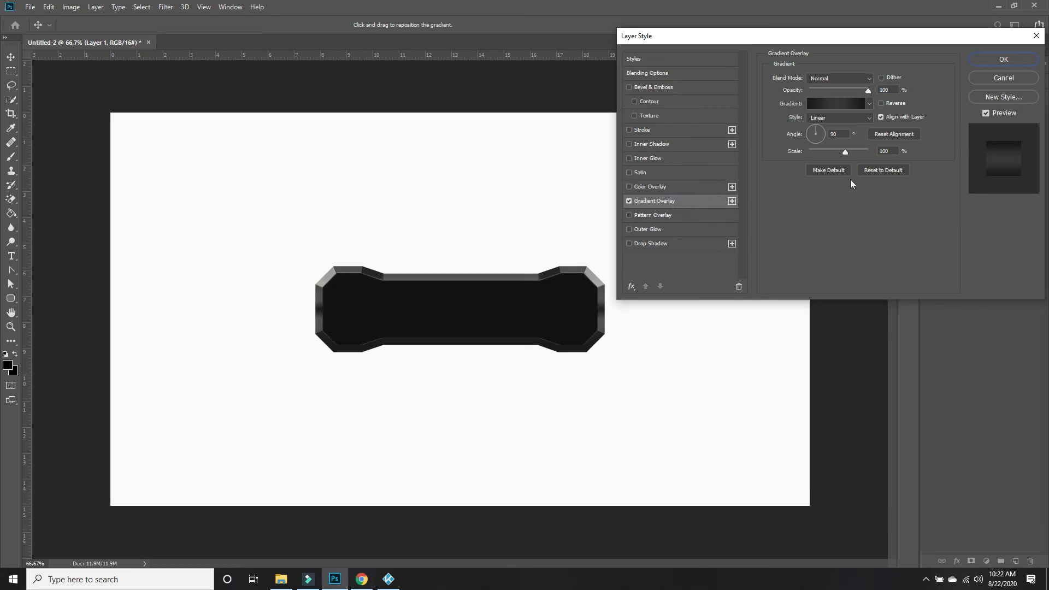
click(868, 104)
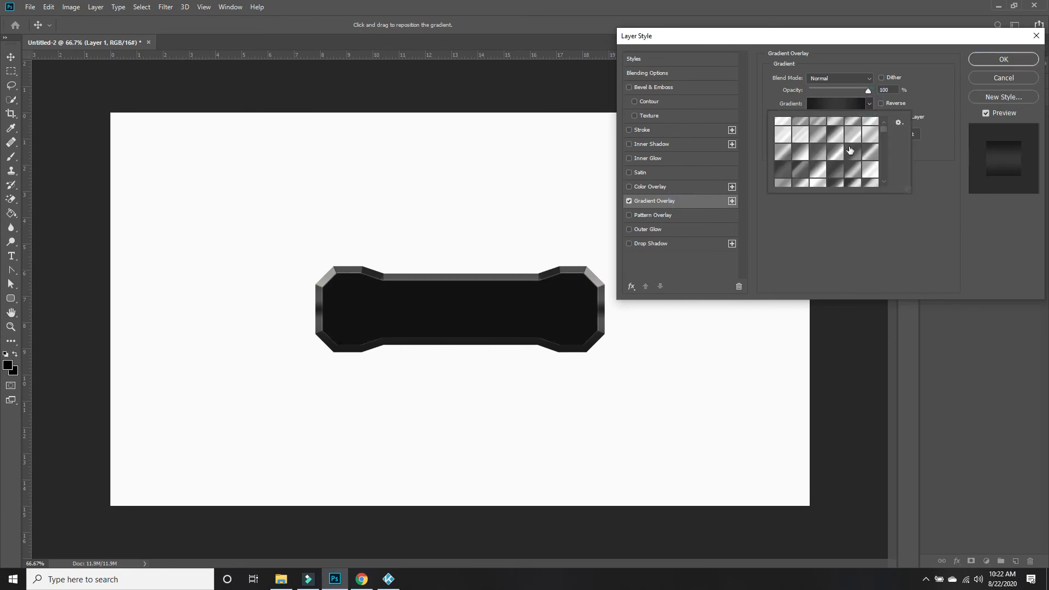
scroll(851, 156, up, 10)
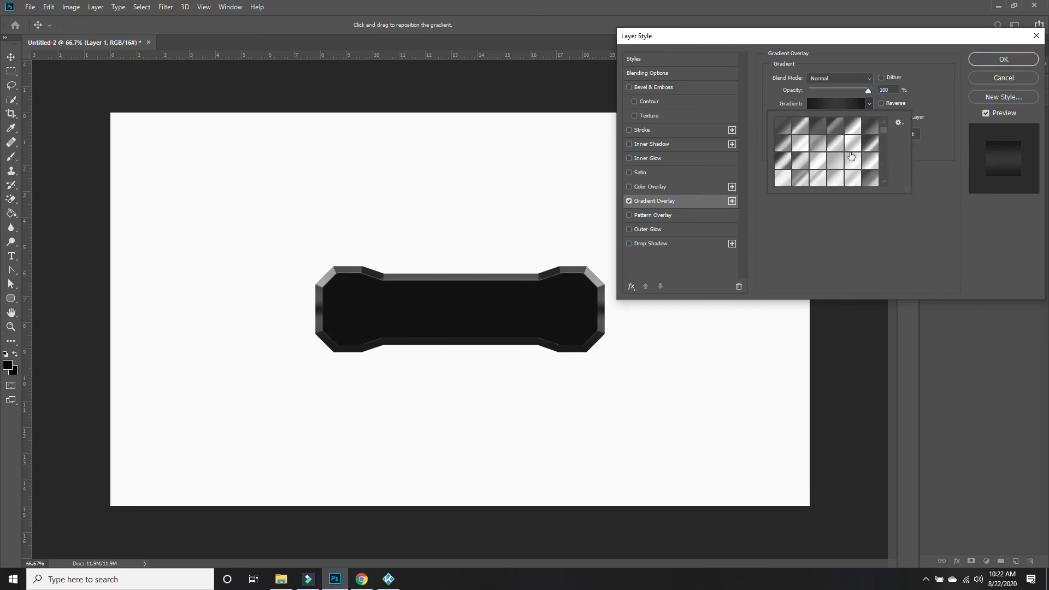
scroll(851, 156, down, 5)
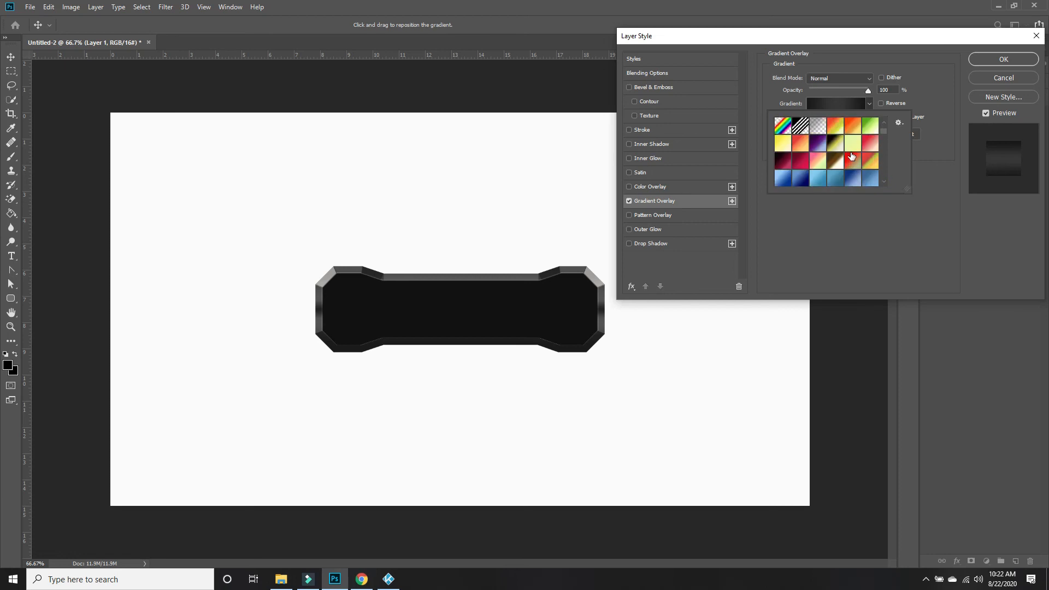
click(803, 143)
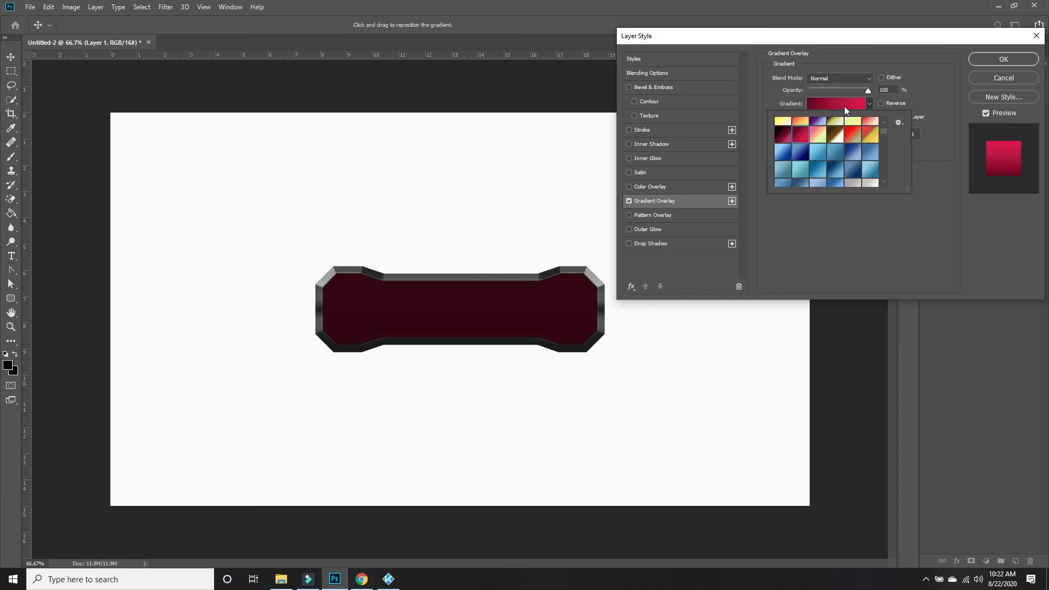
click(871, 75)
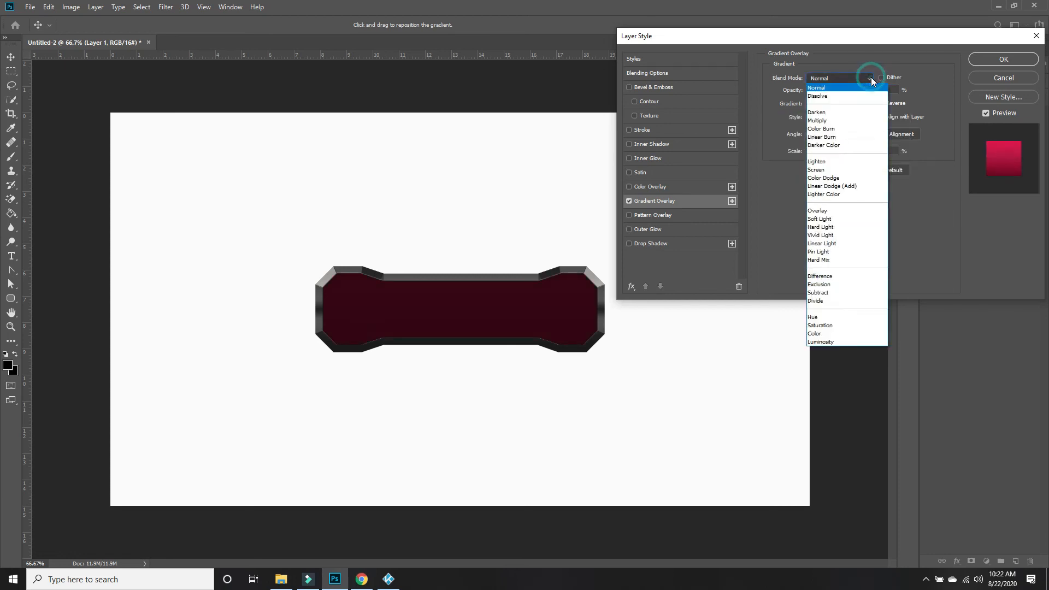
click(836, 211)
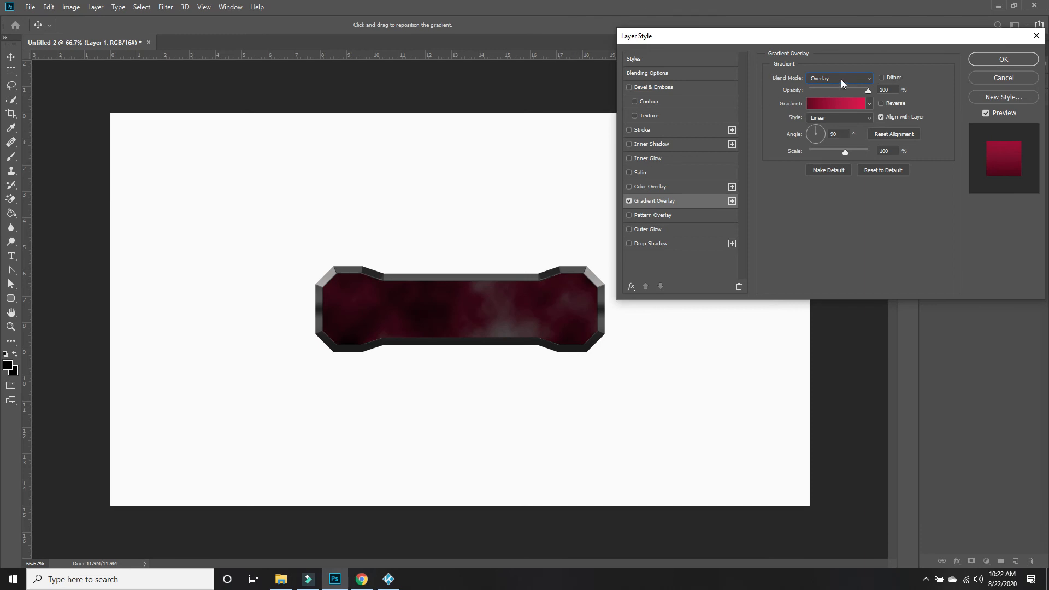
- Change the clouds layer's Gradient Overlay to the bright red to light pink preset and apply the layer style
click(870, 104)
drag(883, 131, 884, 176)
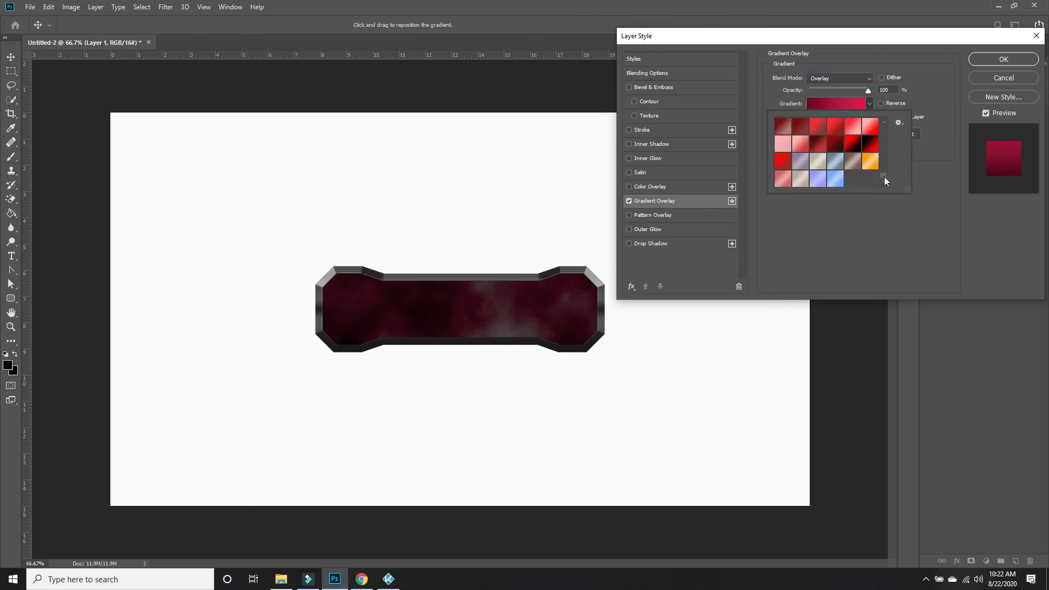
click(852, 143)
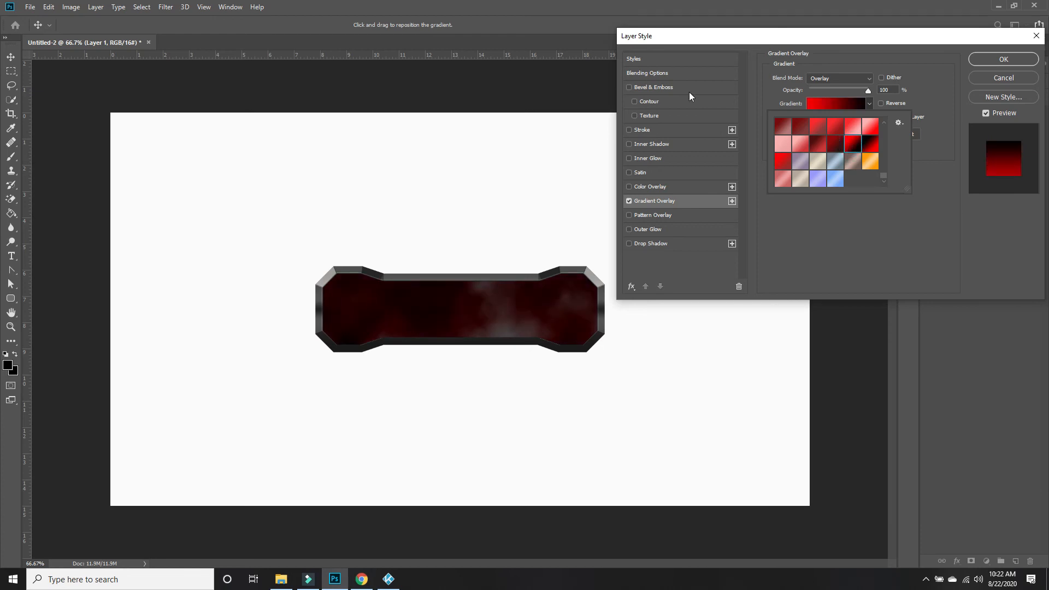
click(852, 130)
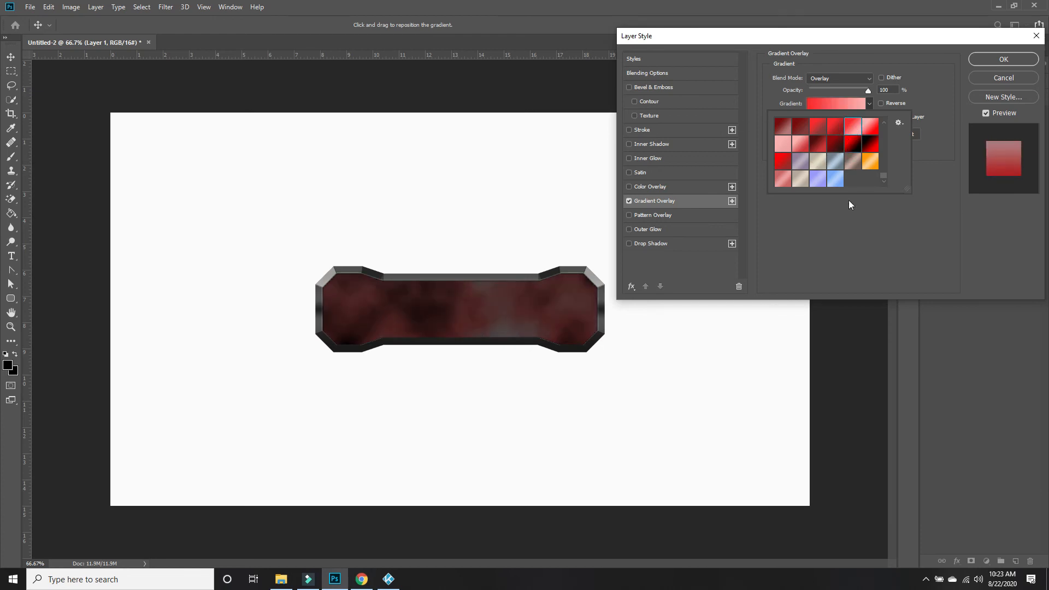
click(869, 215)
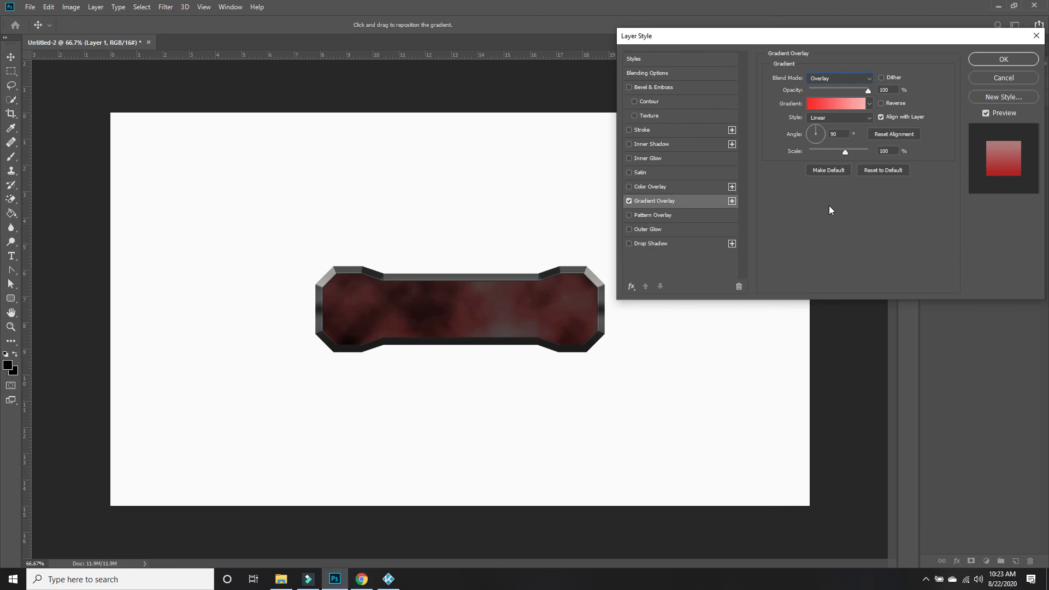
click(1005, 67)
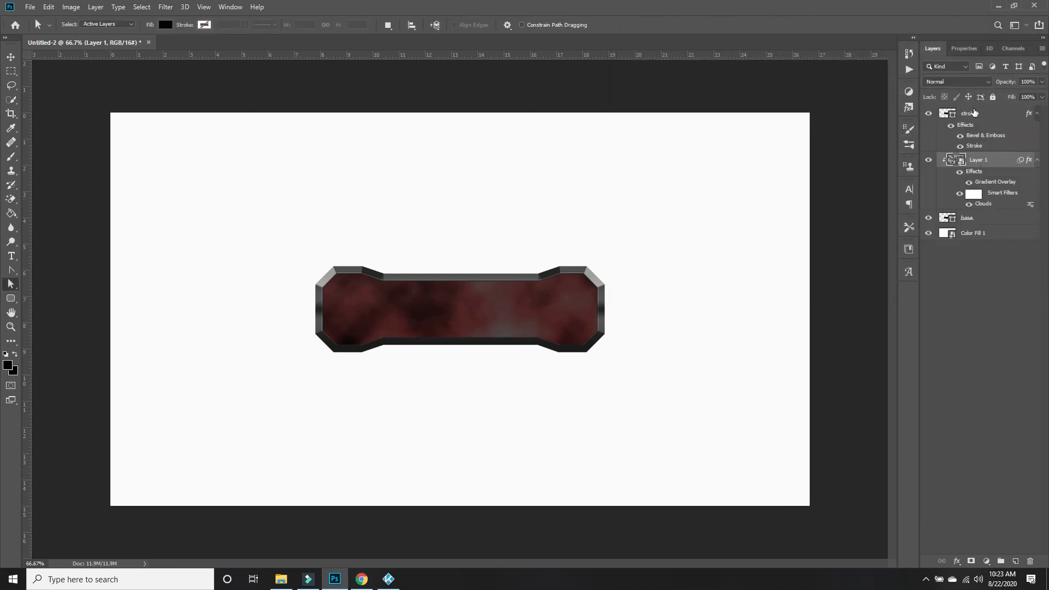
- Duplicate the stroke layer and hide the Stroke effect on the copy
click(989, 115)
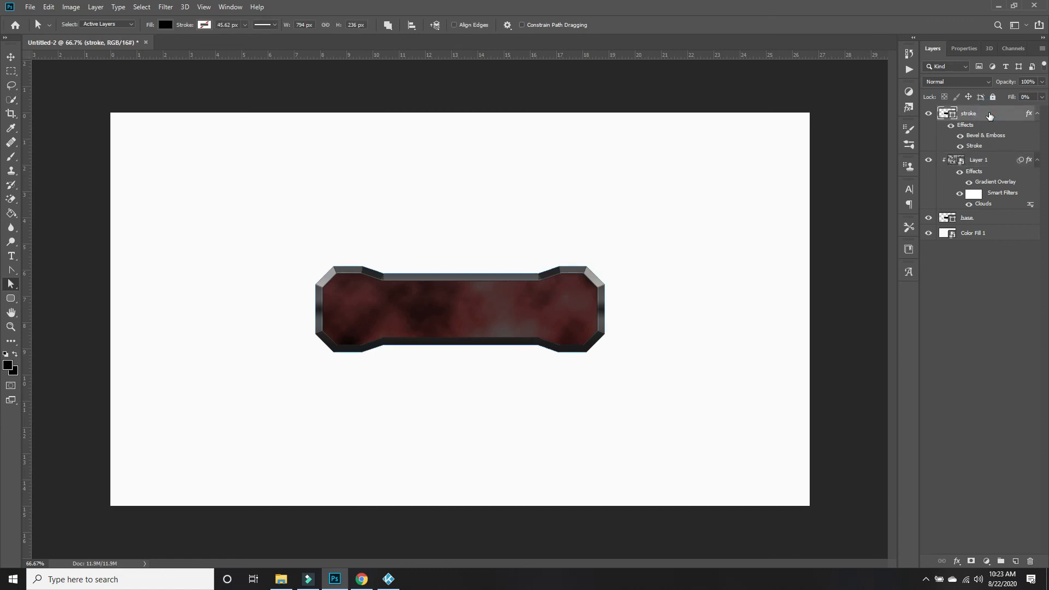
key(ctrl+j)
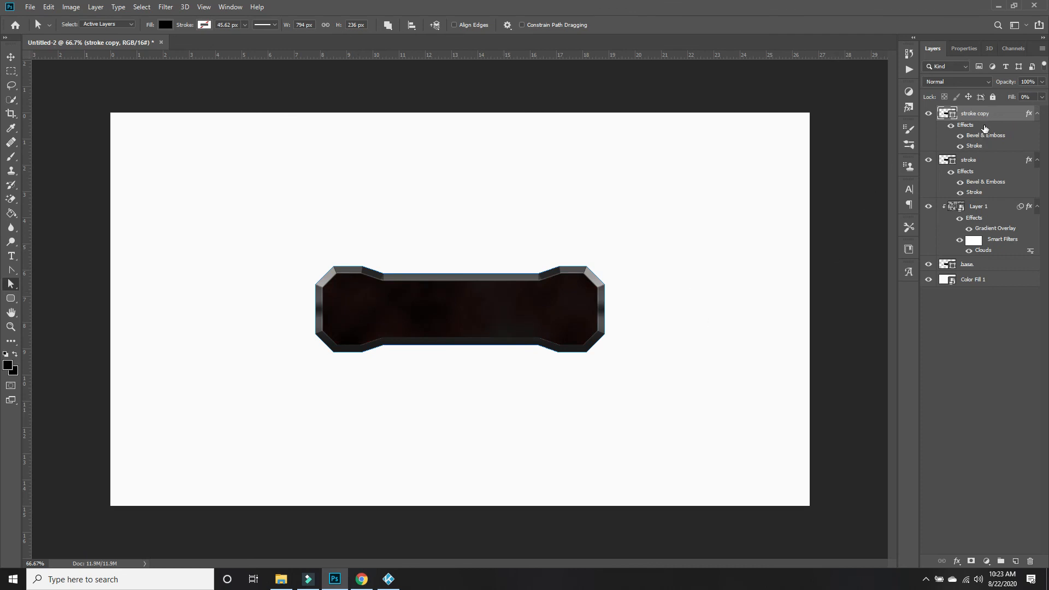
click(960, 146)
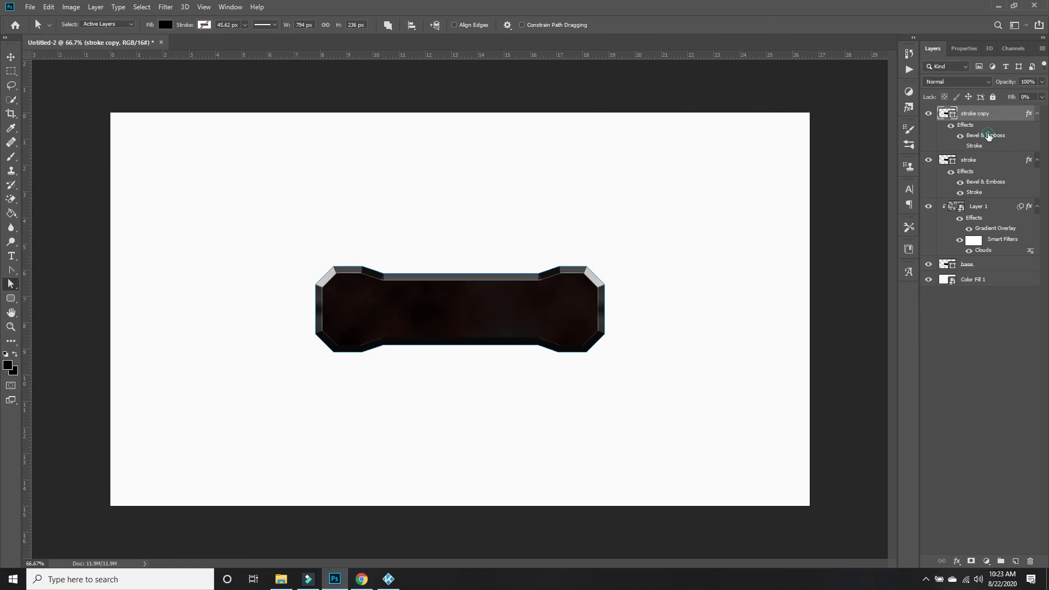
- Set the stroke copy's Bevel & Emboss to the linear gloss contour with a size of 111 px
double_click(986, 137)
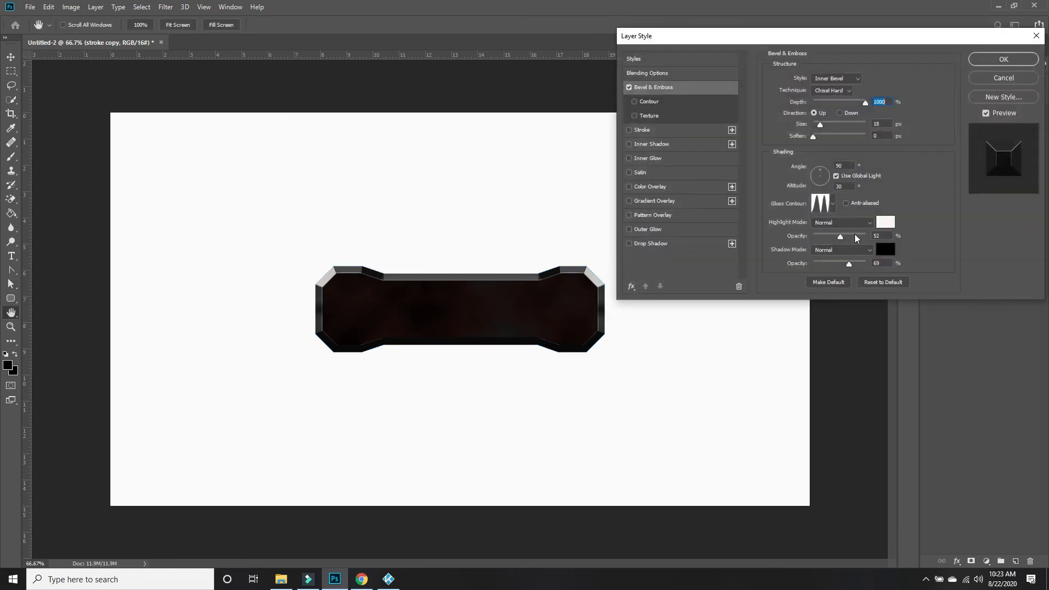
click(848, 265)
click(832, 205)
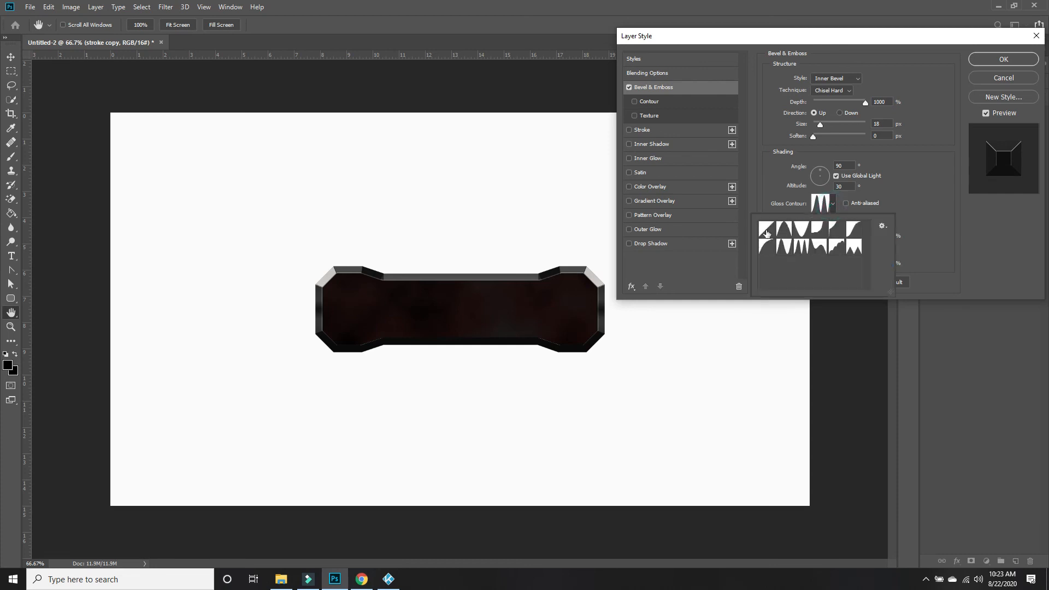
click(766, 228)
drag(813, 128, 839, 126)
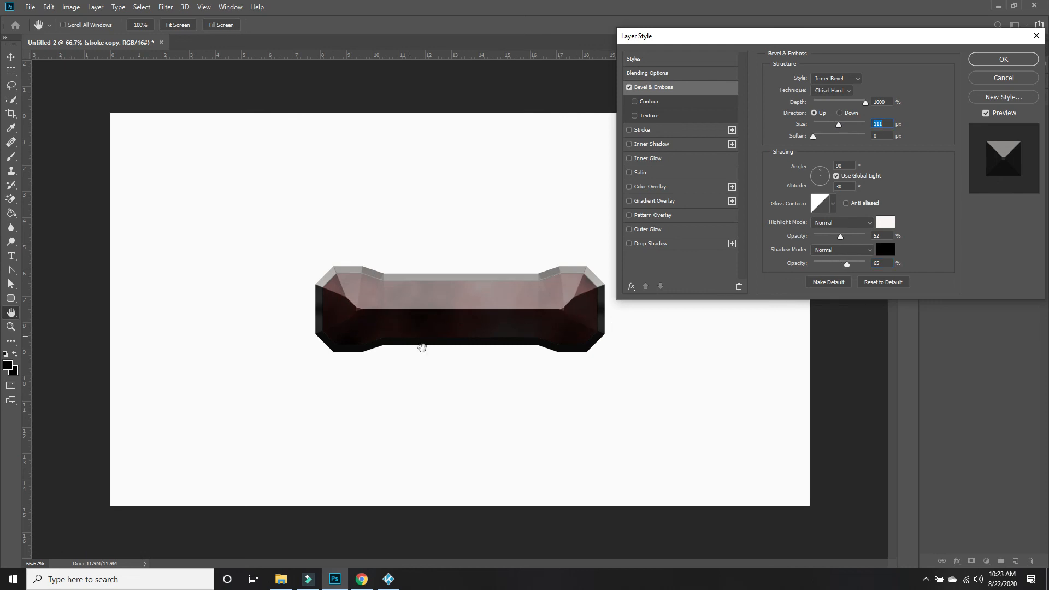
- Lower the bevel's shadow opacity to 17% and highlight opacity to 20%, and apply the layer style
drag(850, 264, 844, 263)
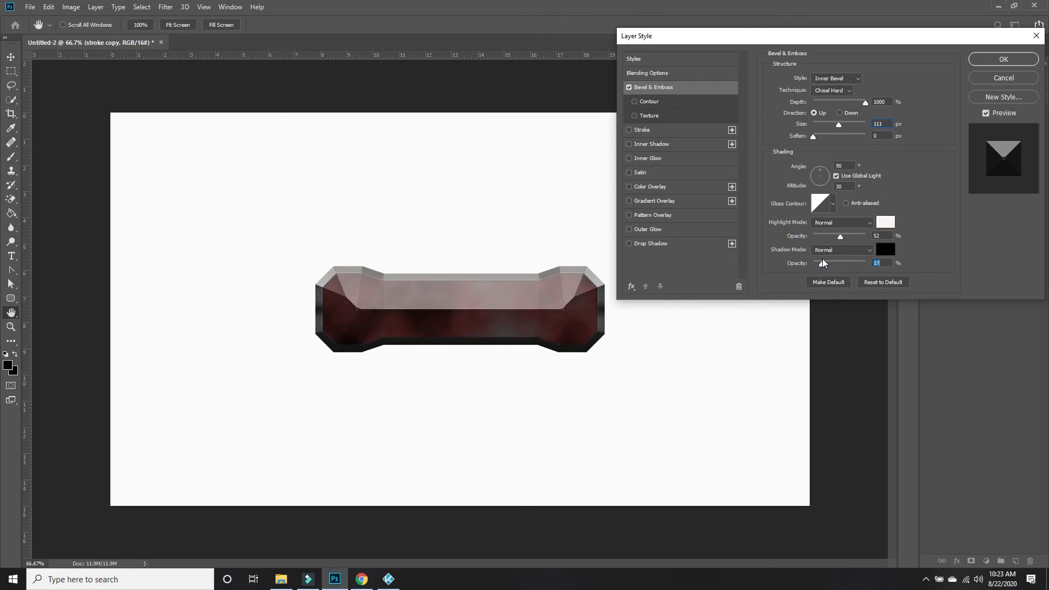
drag(833, 235, 824, 239)
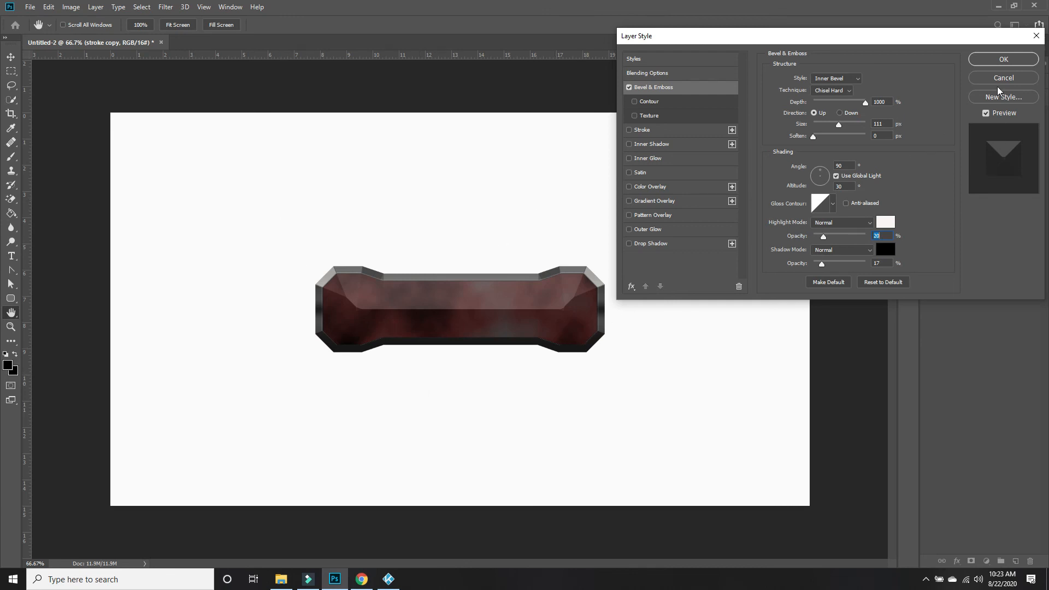
click(1003, 59)
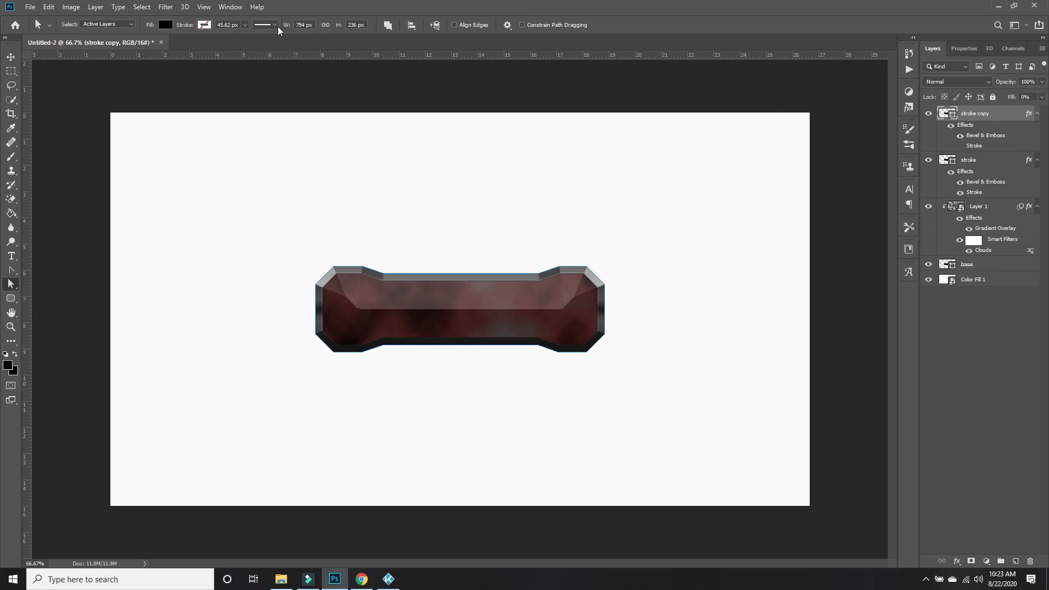
click(165, 7)
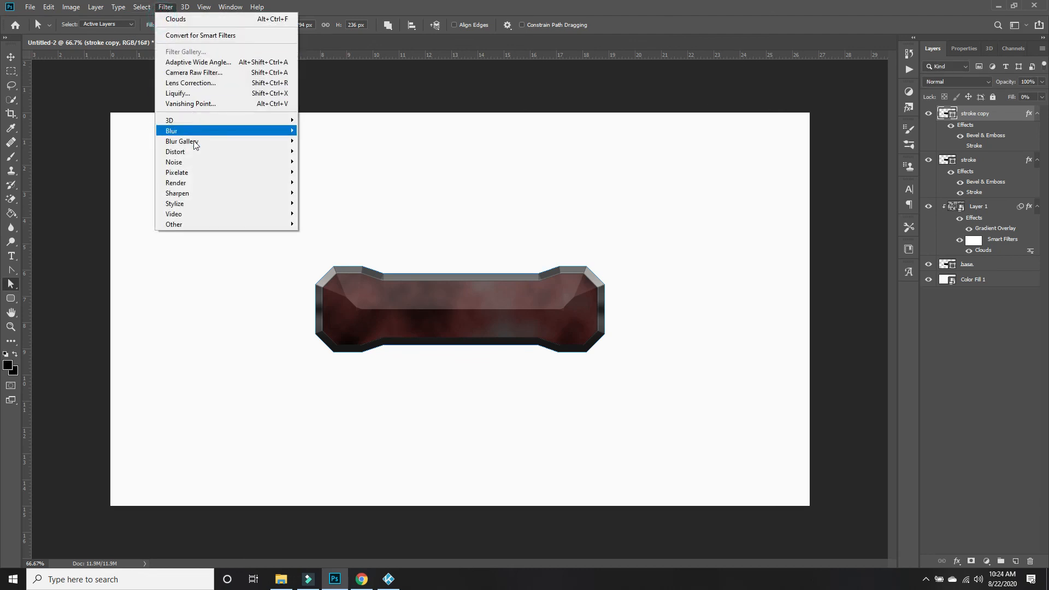
mouse_move(195, 173)
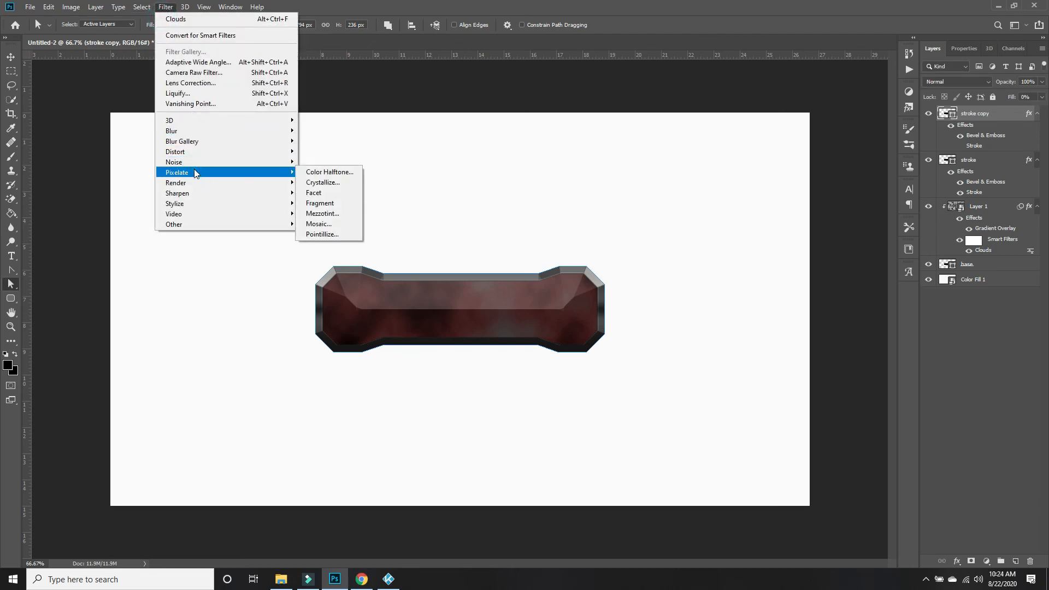
click(321, 183)
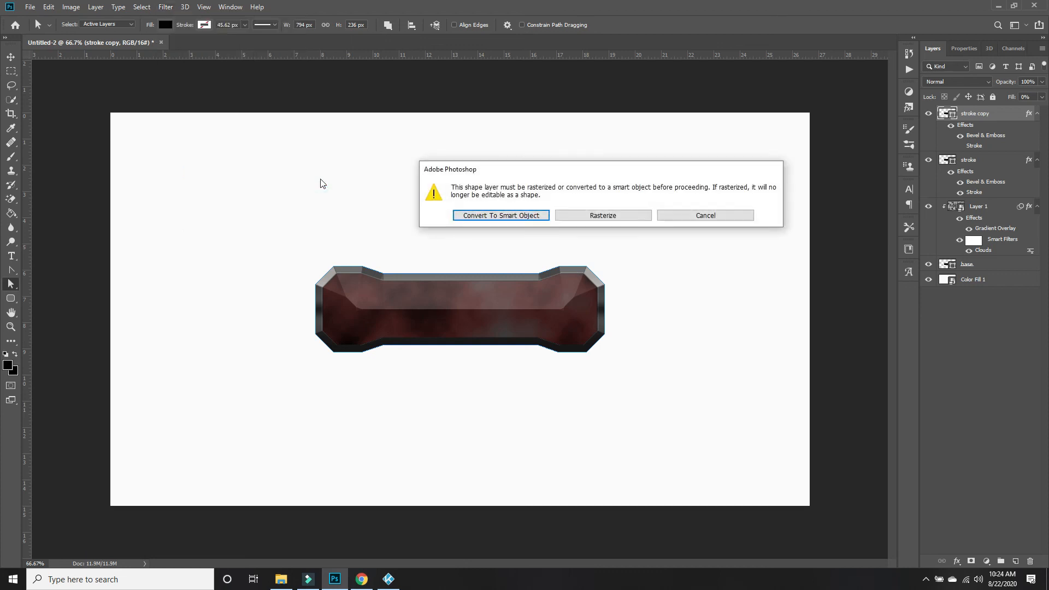
click(697, 216)
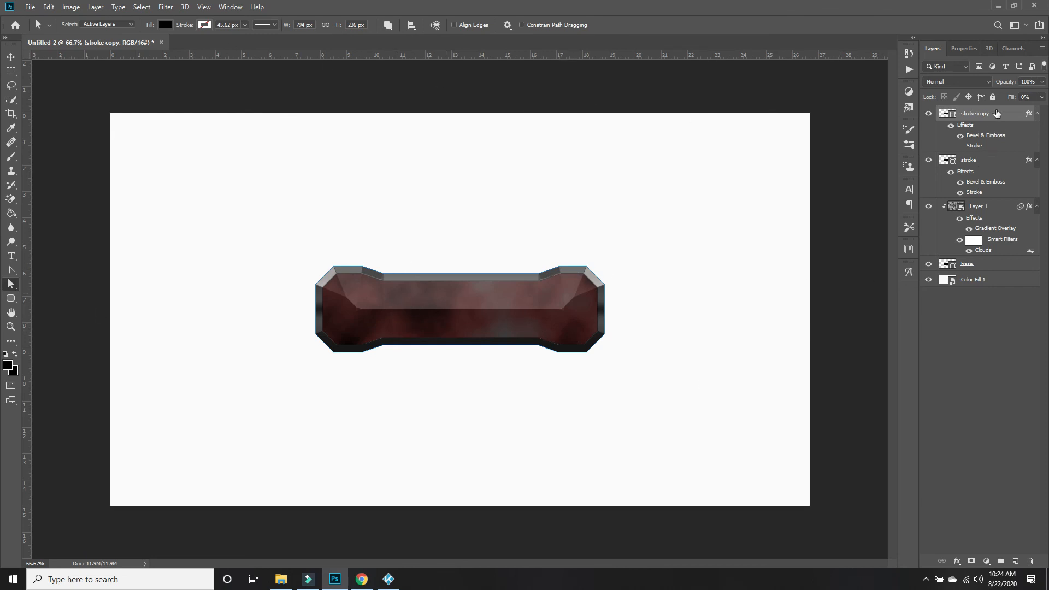
- Add an Inner Glow to the original stroke layer and set its colour to red fb0415
click(992, 163)
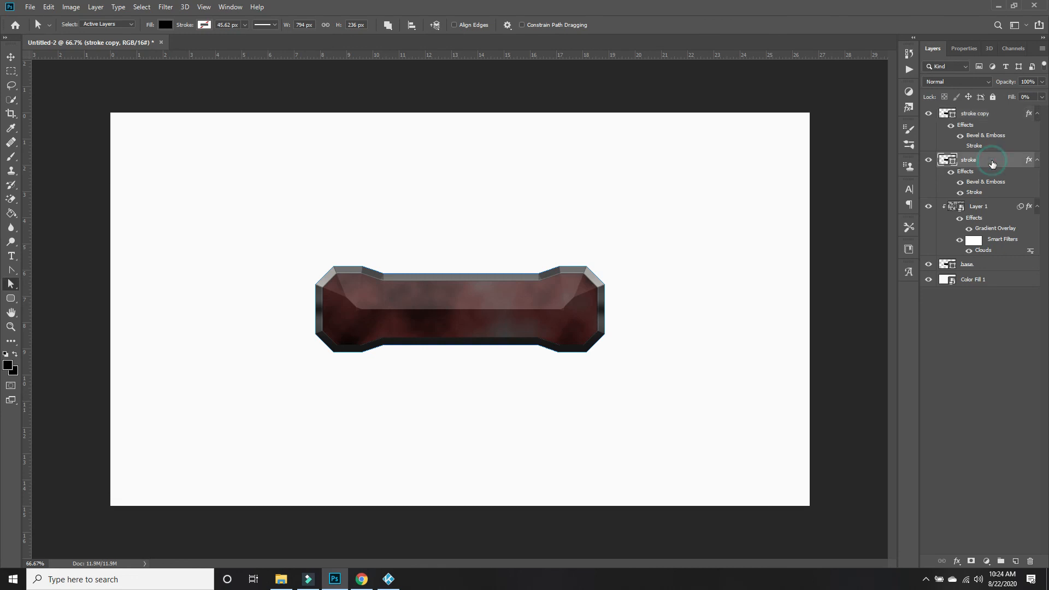
double_click(992, 164)
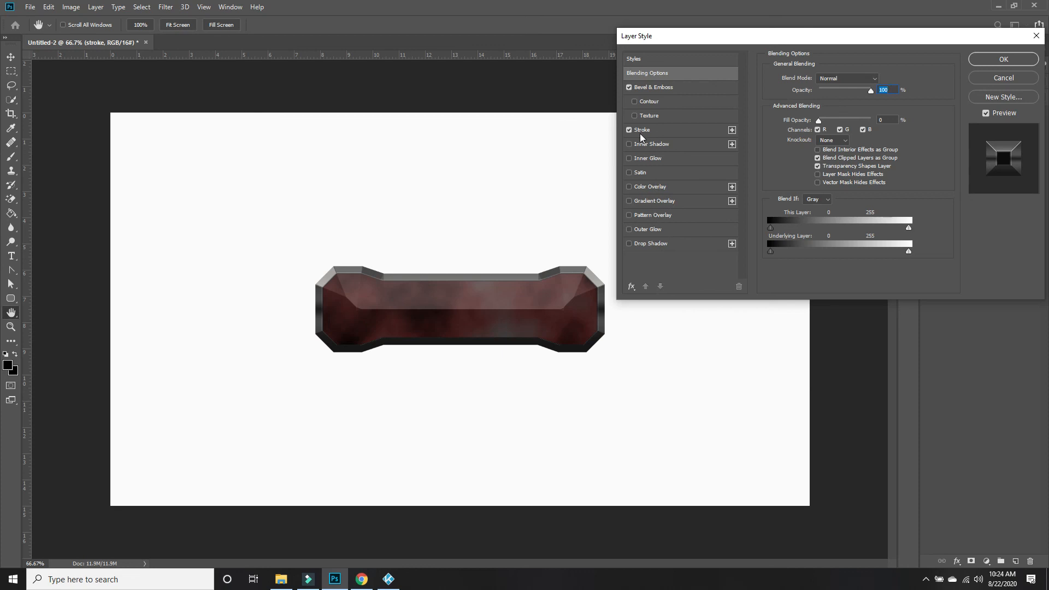
click(647, 159)
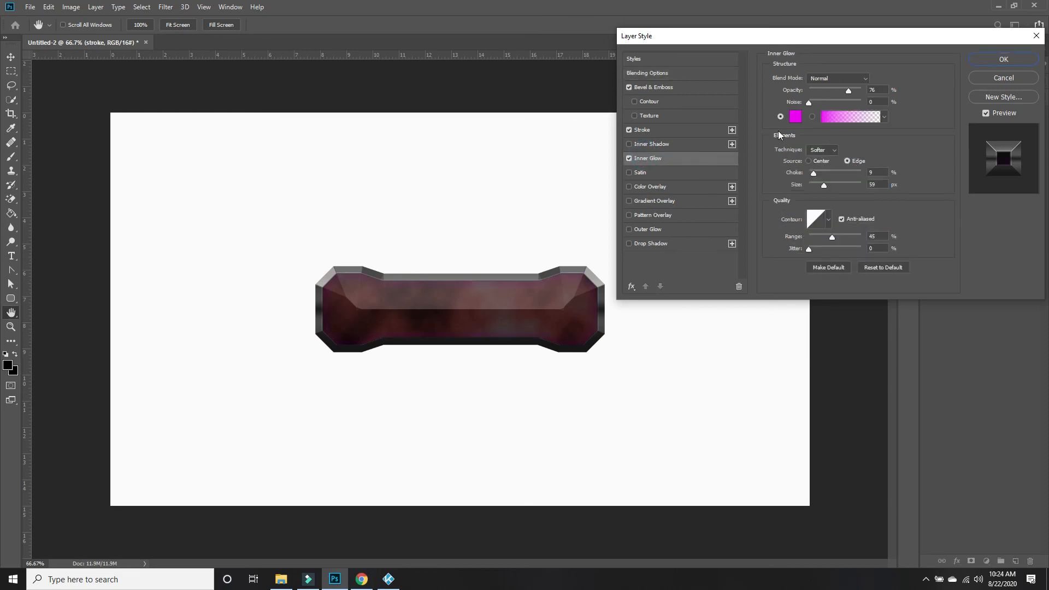
click(795, 116)
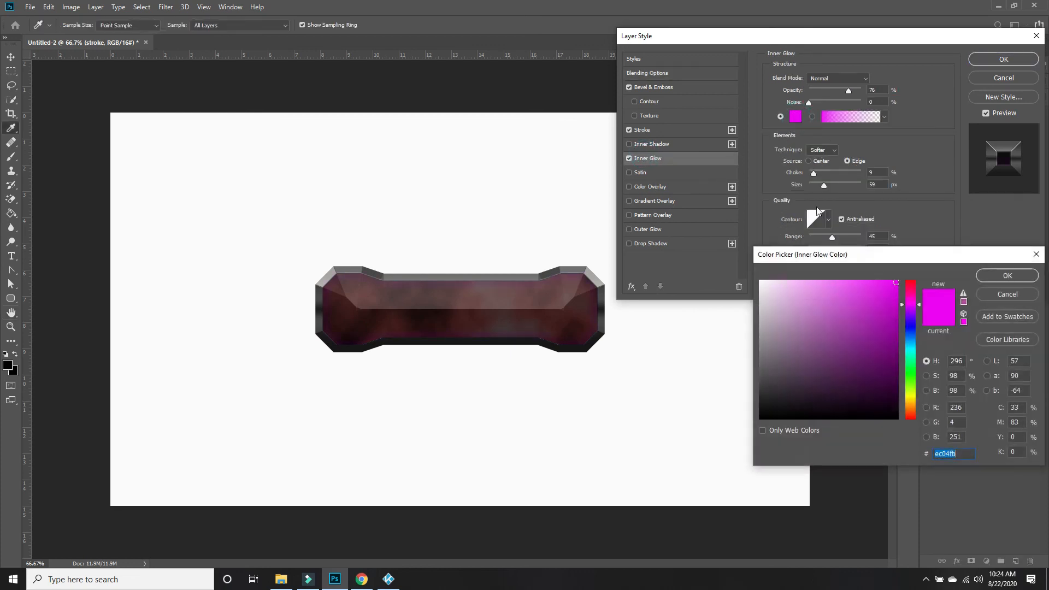
click(913, 282)
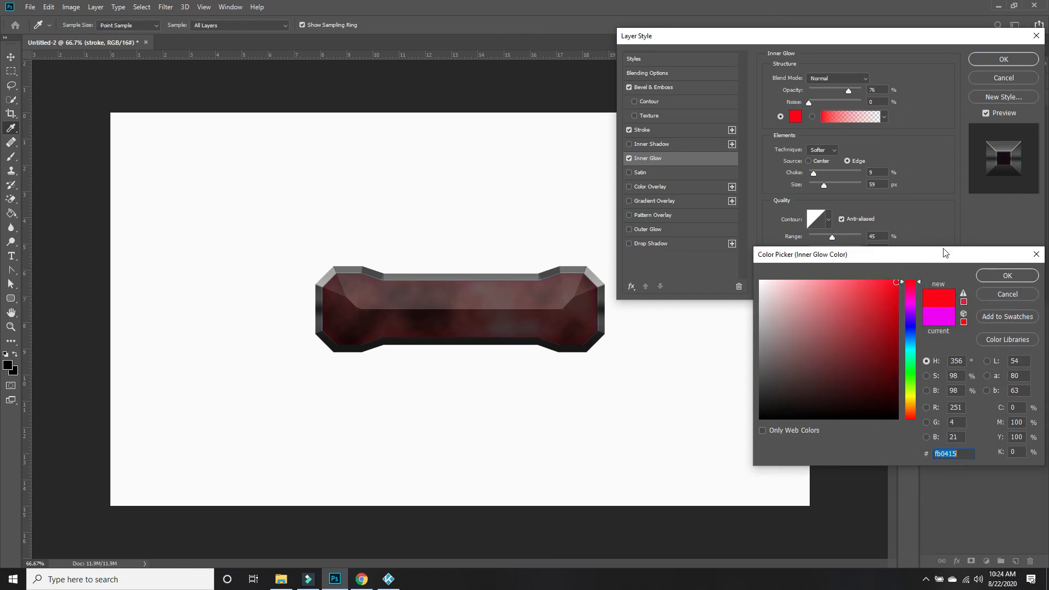
click(1007, 276)
- Set the Inner Glow's opacity to 100%, choke to 46% and size to 68 px
mouse_move(824, 184)
mouse_down()
mouse_move(809, 185)
mouse_move(818, 187)
mouse_up()
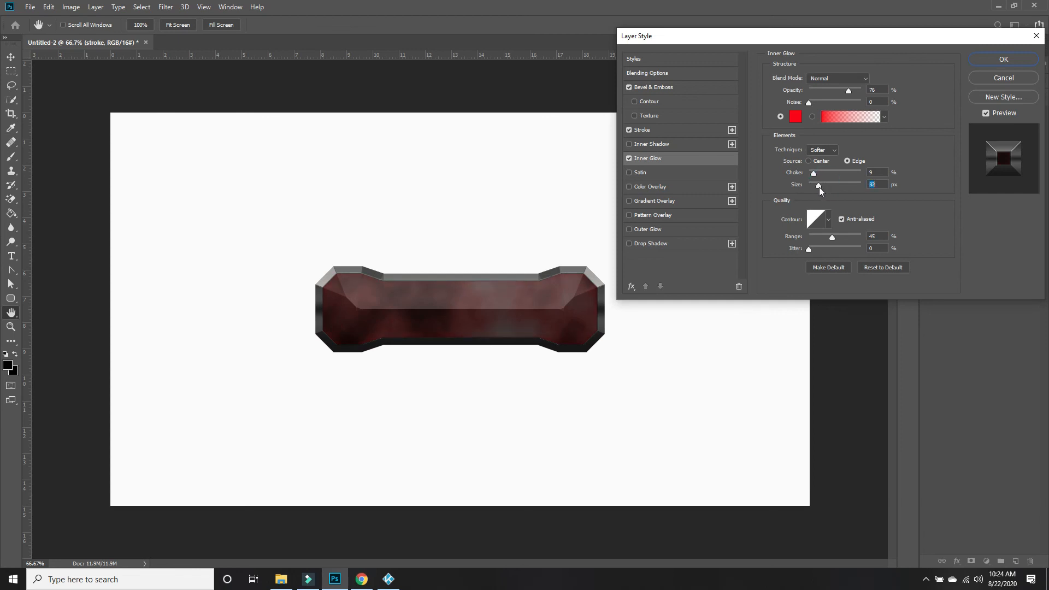
drag(850, 92, 869, 94)
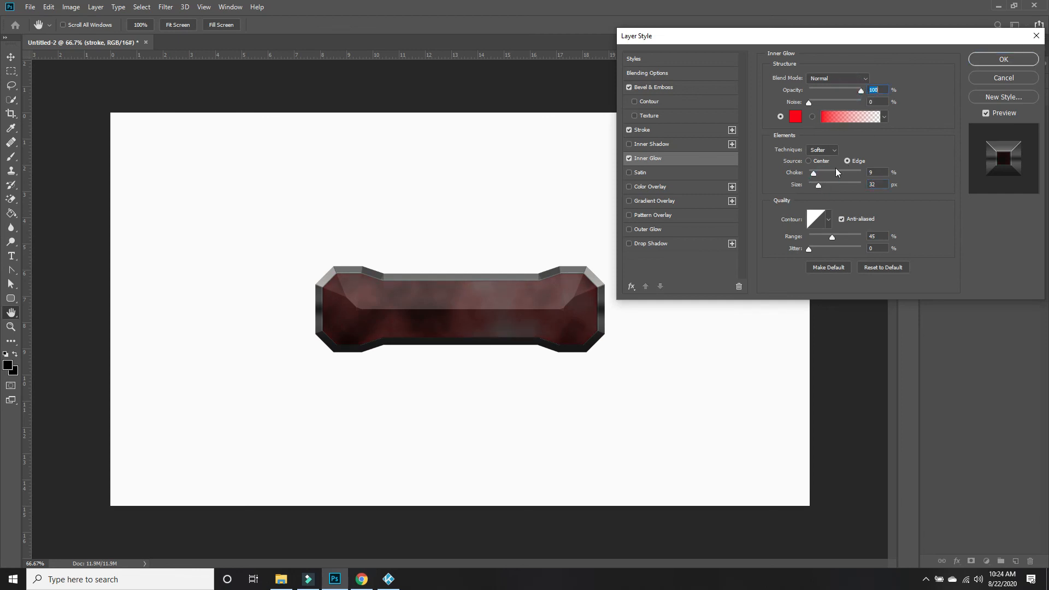
drag(816, 176, 826, 187)
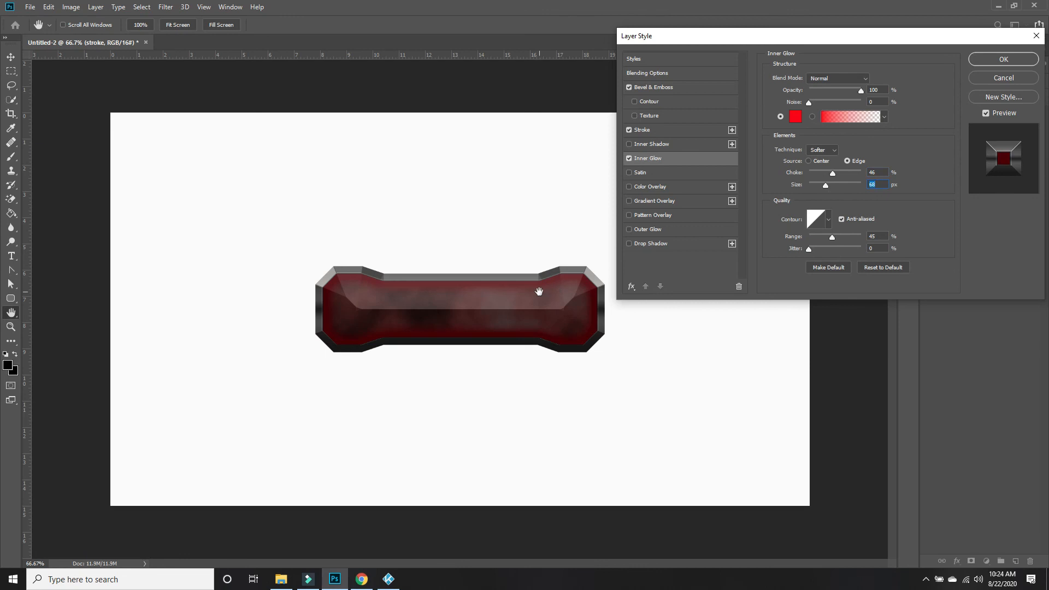